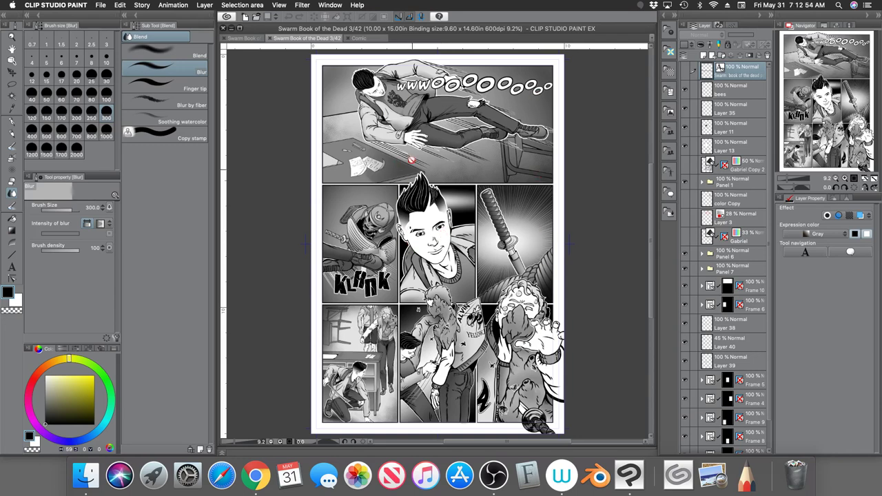
On the blank Comic page, draw two side-by-side rectangle frames across the upper row, a narrow one and a wider one.
left_click(359, 37)
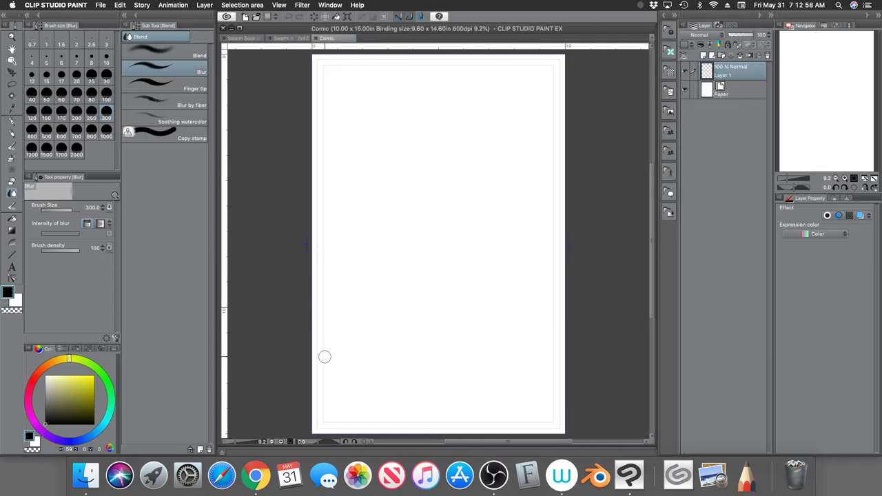
left_click(12, 254)
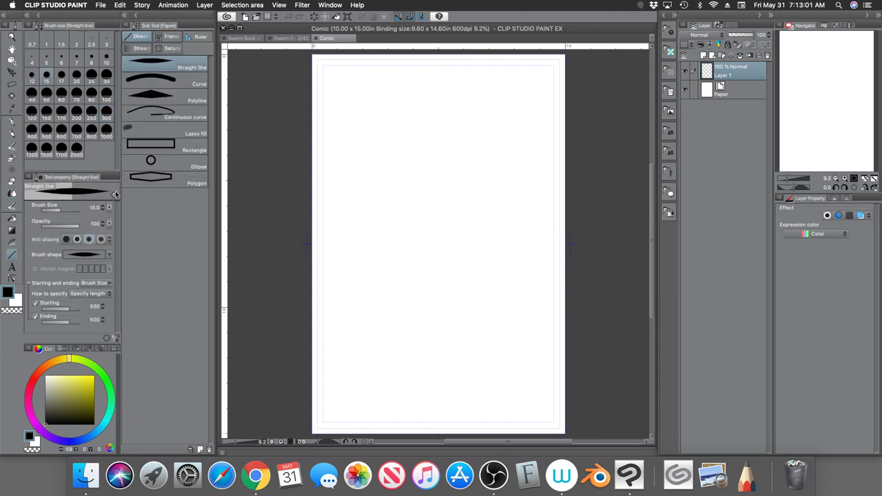
left_click(168, 37)
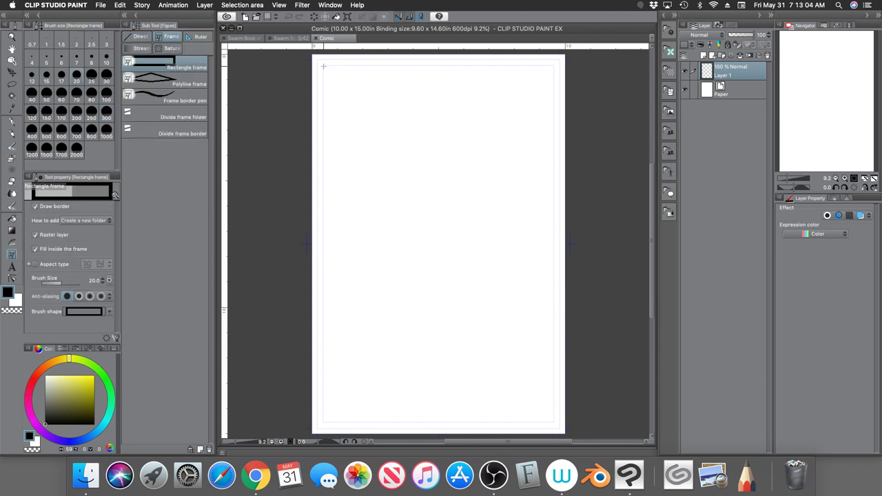
left_click_drag(323, 66, 413, 206)
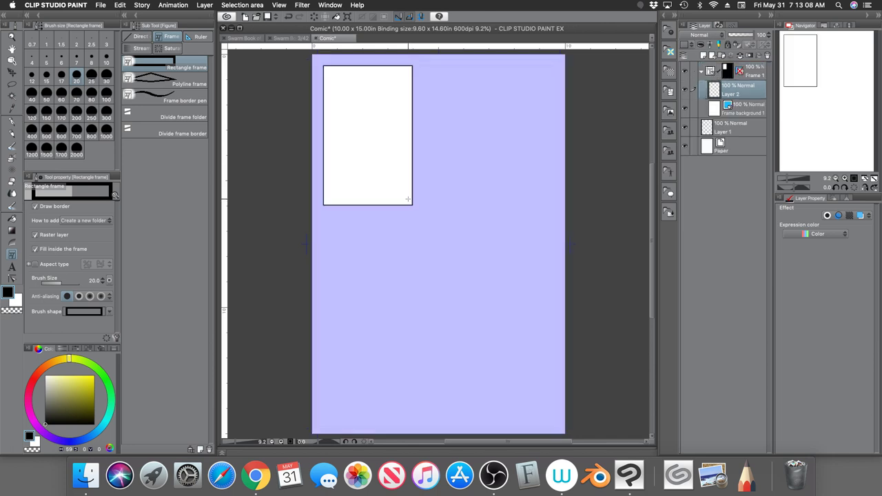
left_click_drag(416, 65, 553, 204)
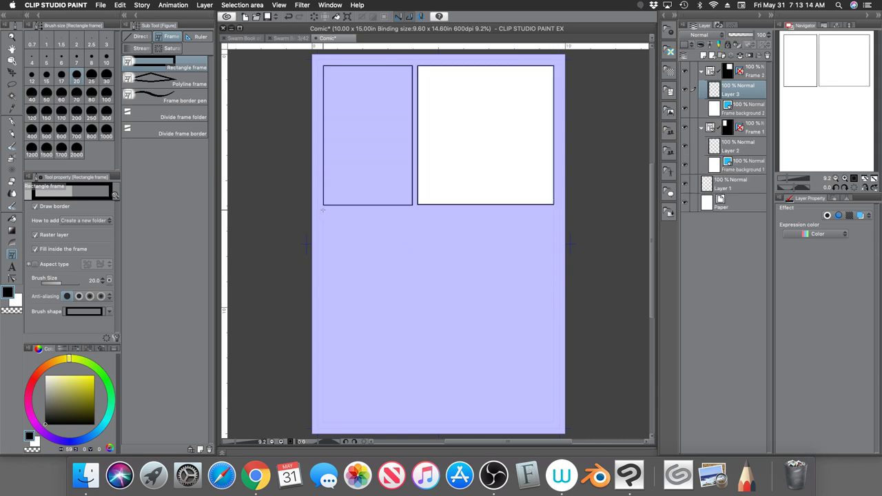
Draw one full-width rectangle frame across the middle of the page and three smaller frames side by side in the lower row.
left_click_drag(323, 210, 552, 316)
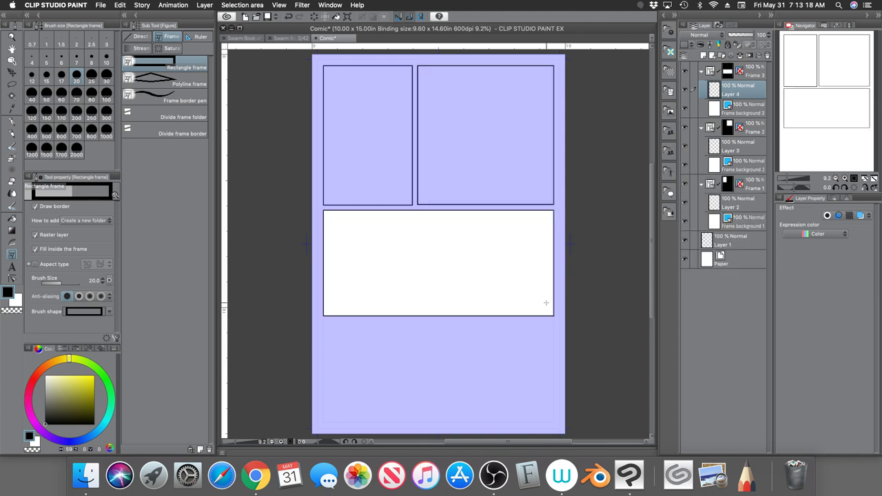
left_click_drag(325, 321, 392, 422)
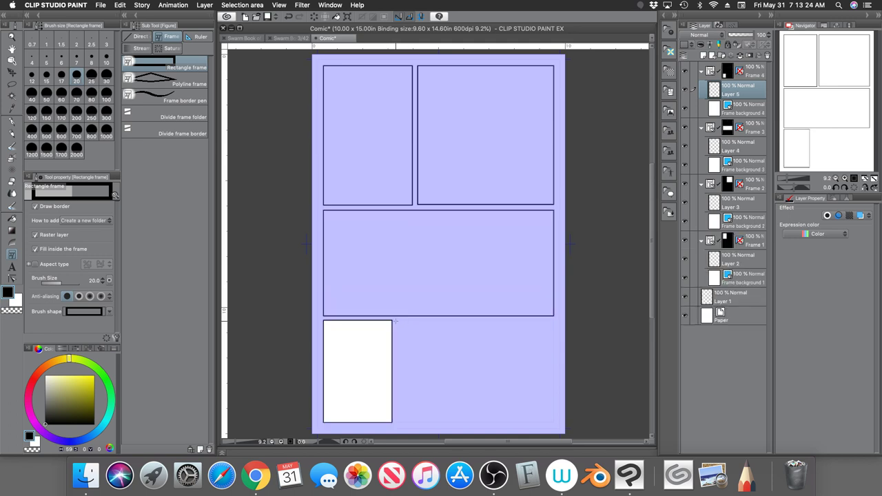
left_click_drag(395, 320, 476, 405)
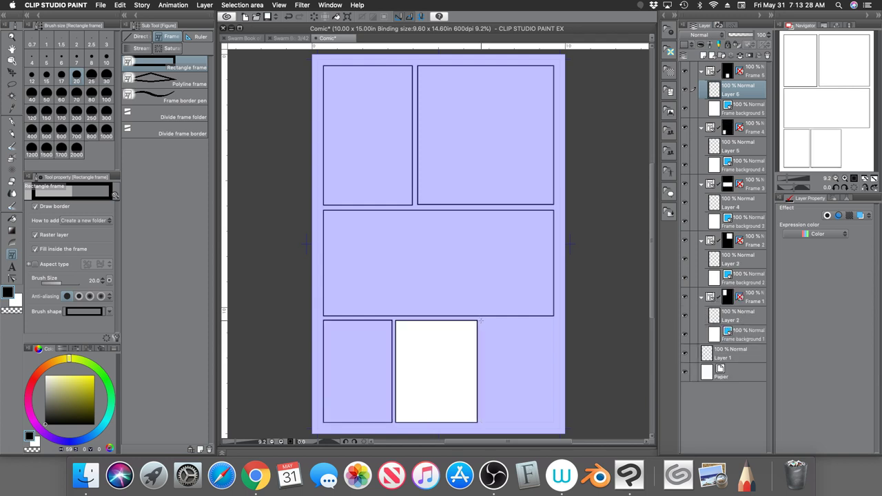
left_click_drag(480, 321, 545, 411)
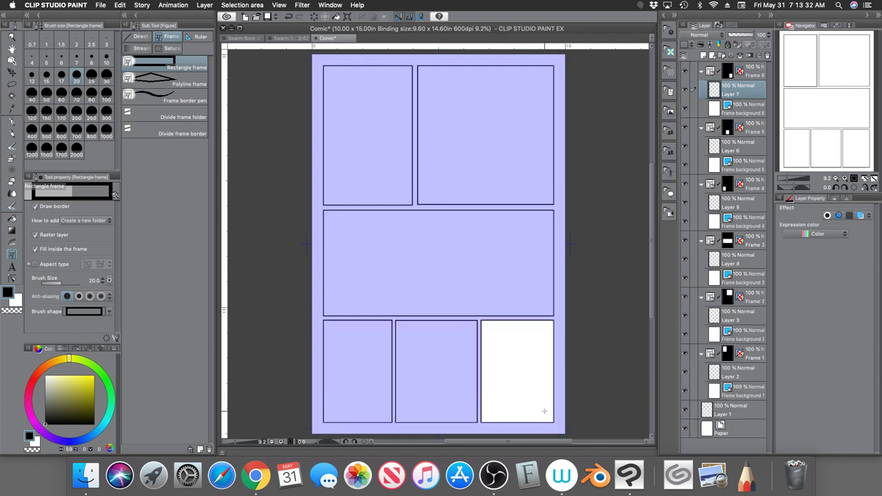
Collapse all six frame folders in the layer stack.
left_click(701, 127)
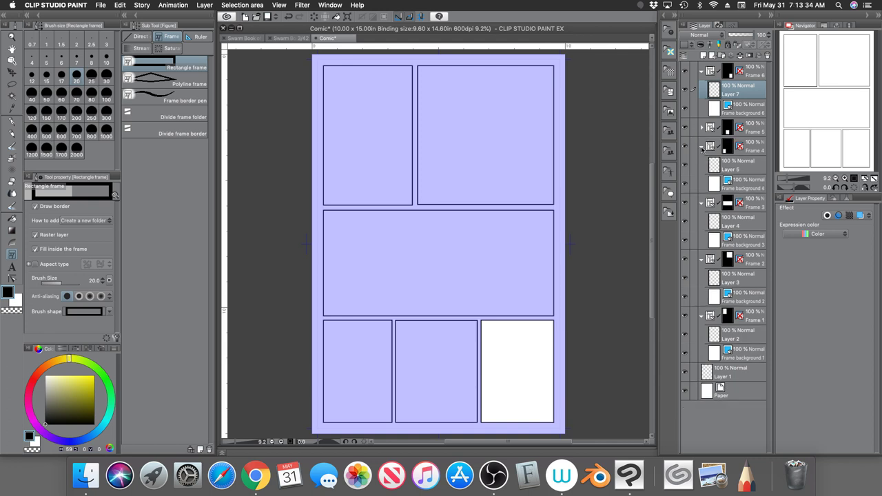
left_click(701, 147)
left_click(701, 165)
left_click(701, 184)
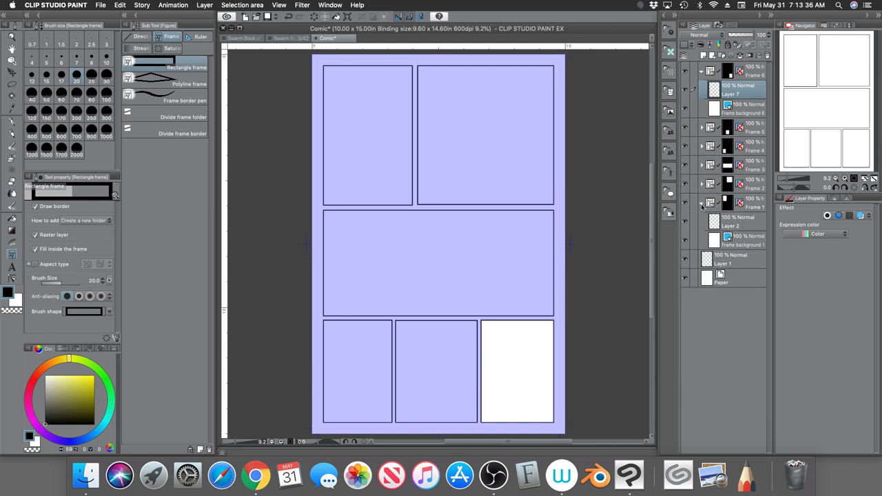
left_click(701, 204)
left_click(701, 72)
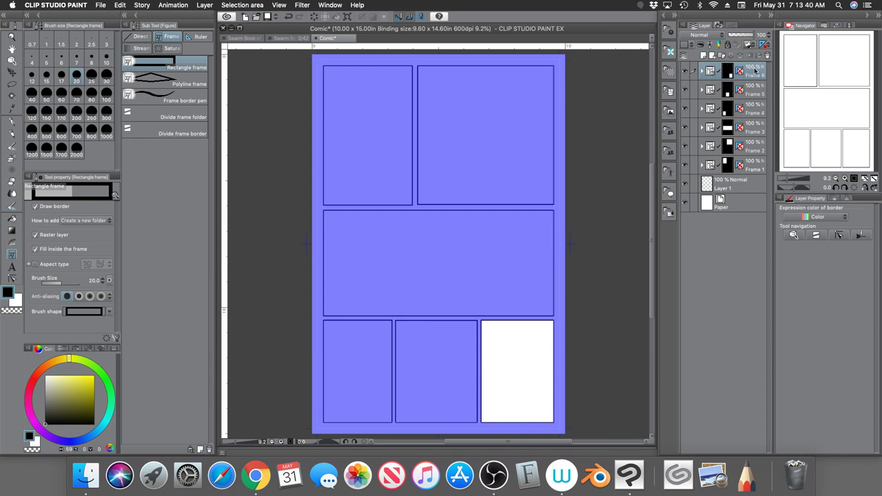
Switch between Frame 1 and Frame 2 to examine which page area each frame folder masks.
left_click(758, 167)
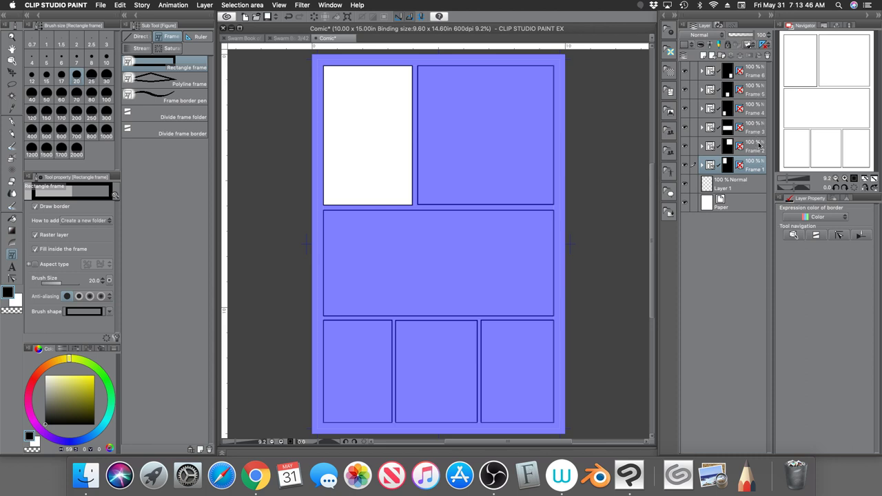
left_click(758, 146)
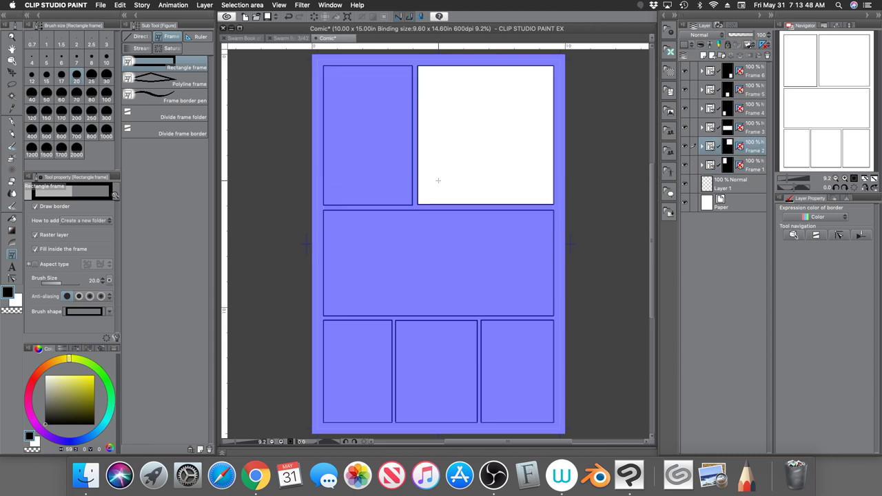
left_click(756, 165)
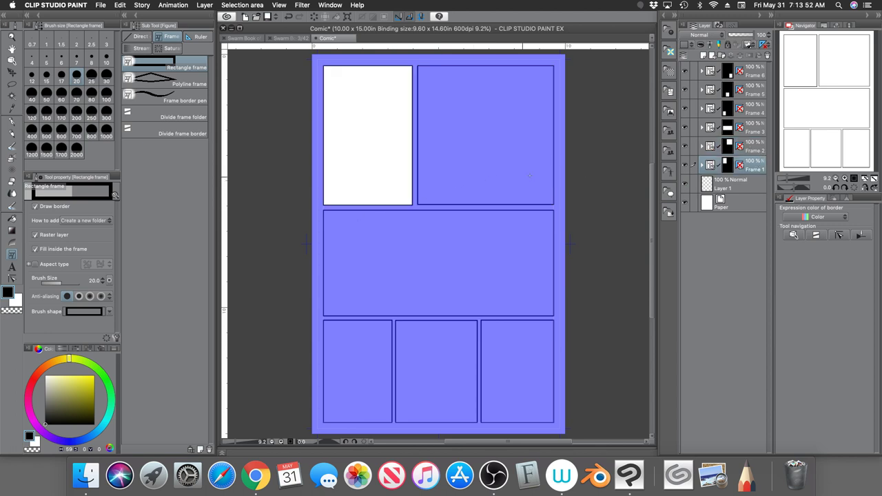
On Layer 2 inside Frame 1, sketch a rough figure's head, torso and legs with the size 20 G-pen.
left_click(702, 166)
left_click(749, 181)
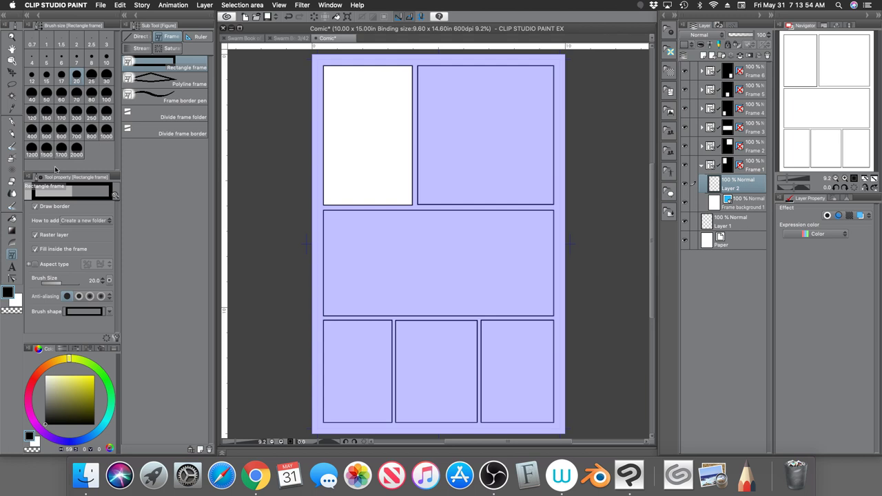
left_click(14, 121)
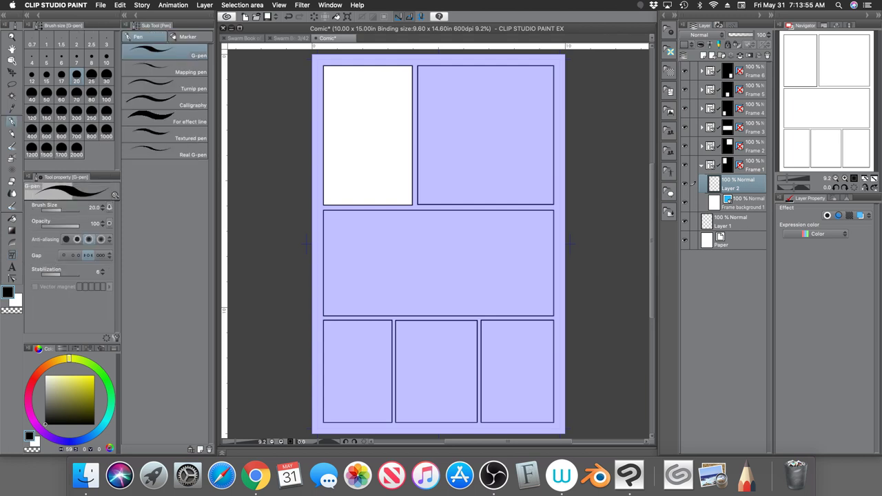
left_click(758, 165)
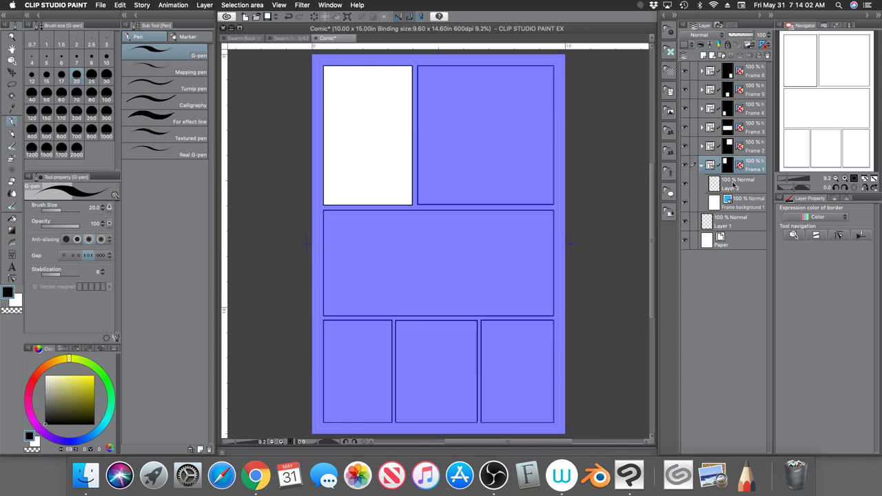
left_click(740, 183)
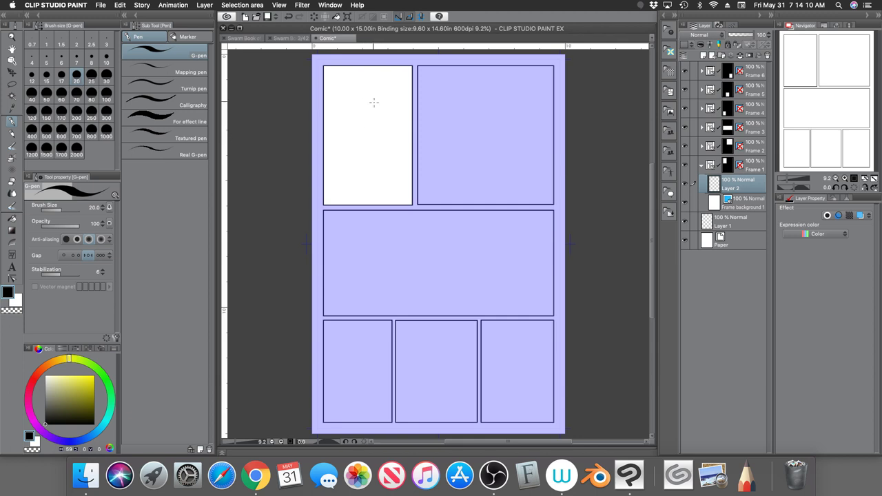
mouse_move(373, 101)
left_mouse_down()
mouse_move(380, 103)
mouse_move(370, 118)
mouse_move(375, 96)
left_mouse_up()
mouse_move(368, 131)
left_mouse_down()
mouse_move(400, 112)
mouse_move(365, 132)
mouse_move(389, 118)
mouse_move(391, 133)
mouse_move(401, 127)
mouse_move(413, 105)
mouse_move(375, 127)
mouse_move(375, 145)
mouse_move(395, 135)
mouse_move(382, 149)
mouse_move(356, 128)
mouse_move(368, 155)
mouse_move(395, 144)
mouse_move(369, 166)
mouse_move(361, 161)
mouse_move(363, 180)
mouse_move(385, 195)
mouse_move(361, 183)
mouse_move(379, 190)
mouse_move(369, 190)
mouse_move(374, 204)
mouse_move(364, 188)
mouse_move(357, 207)
mouse_move(383, 205)
left_mouse_up()
mouse_move(361, 173)
left_mouse_down()
mouse_move(357, 197)
mouse_move(352, 186)
left_mouse_up()
left_click_drag(363, 161, 340, 191)
left_click_drag(340, 180, 326, 207)
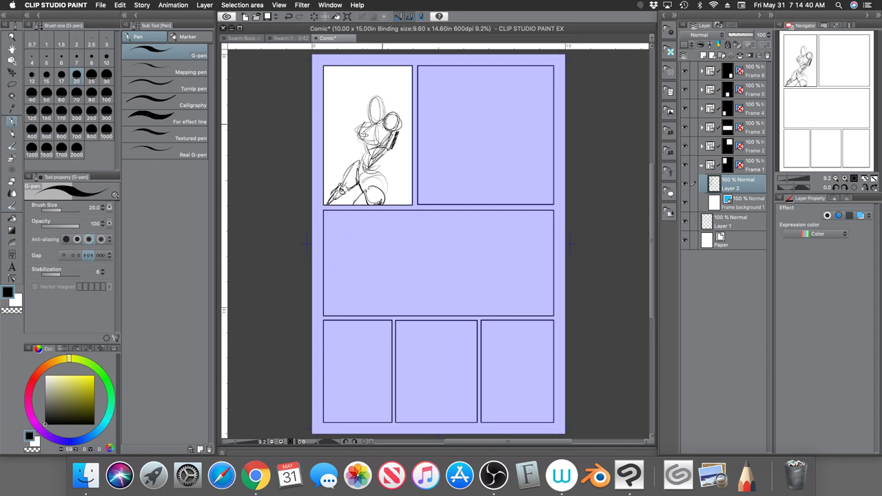
Add both arms to the sketched figure, one reaching to the panel's edge, and hatch the side of its torso.
mouse_move(391, 114)
left_mouse_down()
mouse_move(410, 97)
mouse_move(399, 127)
mouse_move(352, 152)
mouse_move(342, 147)
mouse_move(350, 154)
mouse_move(336, 146)
left_mouse_up()
mouse_move(338, 146)
left_mouse_down()
mouse_move(339, 160)
mouse_move(349, 163)
mouse_move(366, 152)
left_mouse_up()
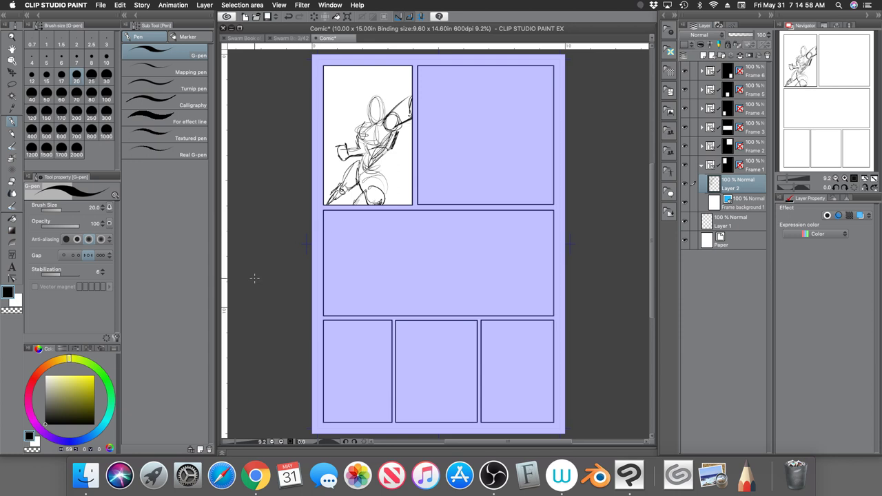
mouse_move(394, 141)
left_mouse_down()
mouse_move(370, 171)
mouse_move(382, 162)
left_mouse_up()
Add a new layer folder directly above Frame 3.
left_click(758, 145)
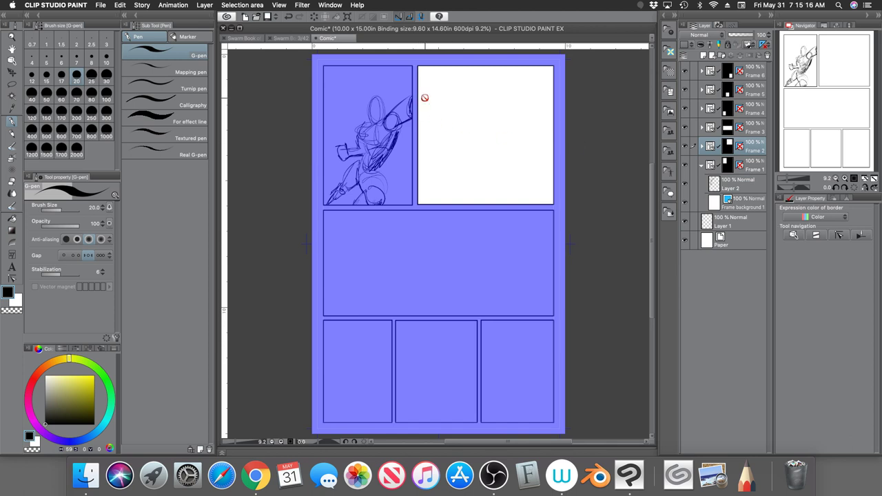
left_click(756, 128)
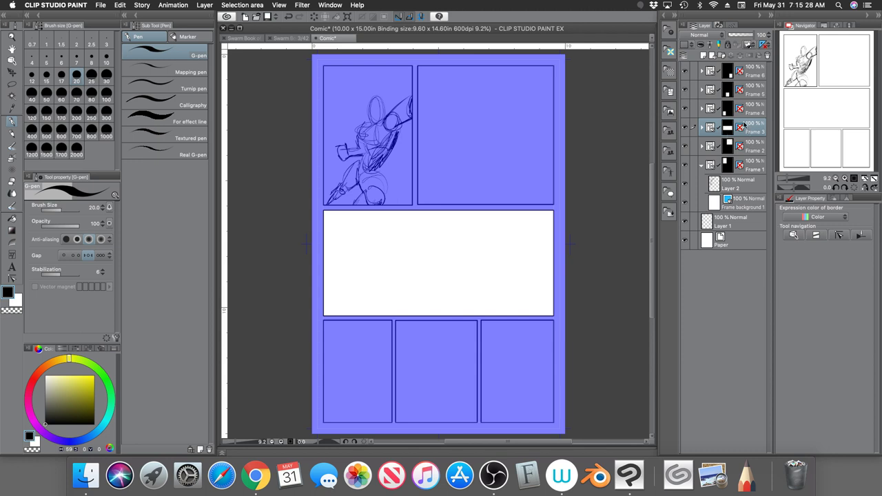
left_click(724, 55)
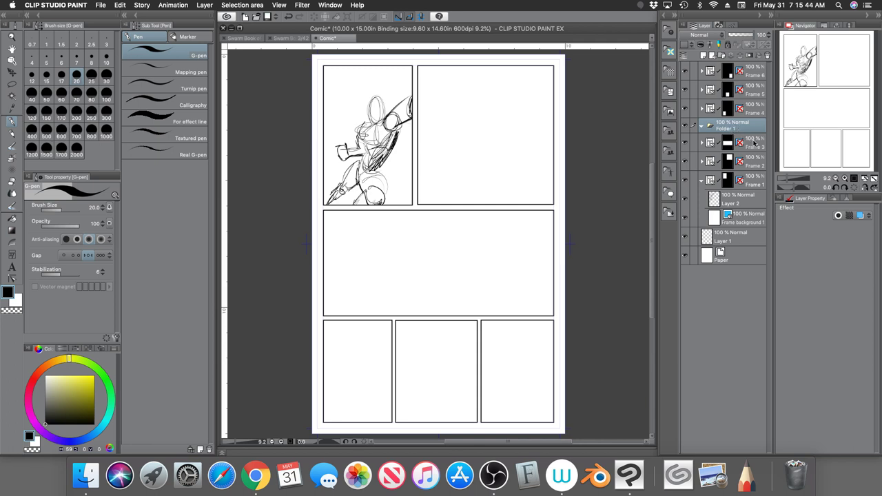
Compare the masked areas of Frames 1, 2 and 3 with Folder 1, and check Layer 2 inside Frame 1.
left_click(754, 143)
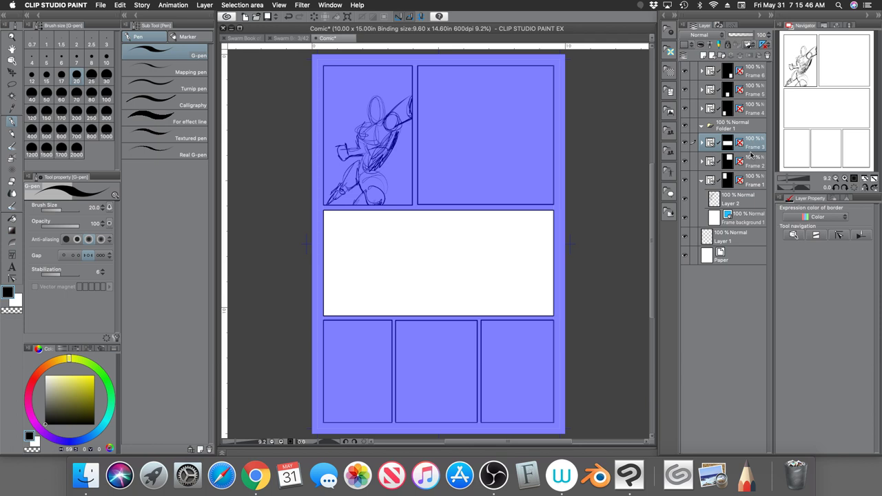
left_click(752, 161)
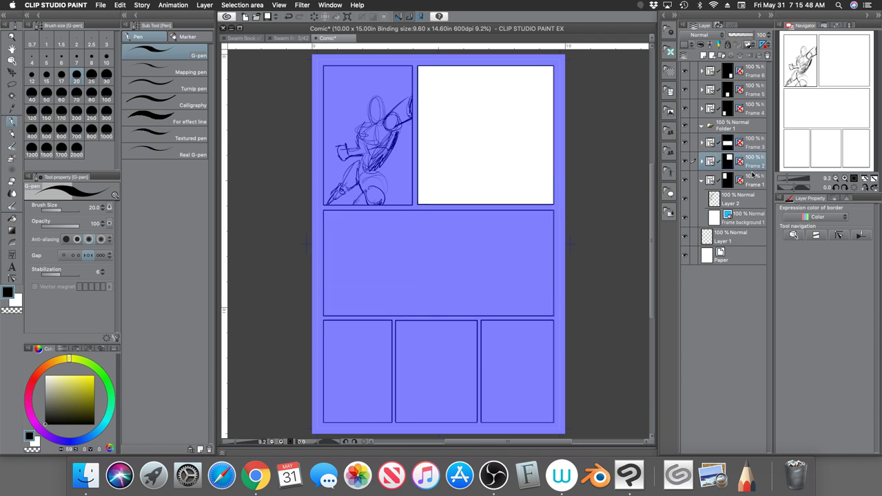
left_click(755, 180)
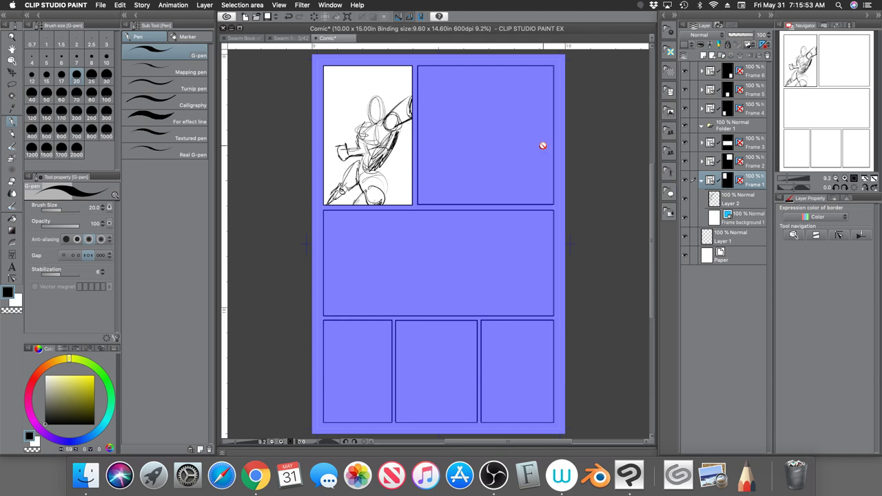
left_click(756, 145)
left_click(755, 162)
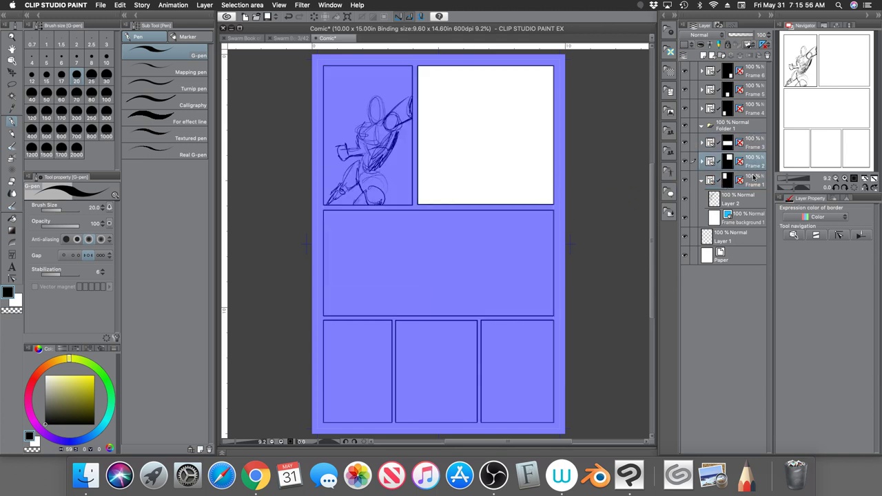
left_click(754, 180)
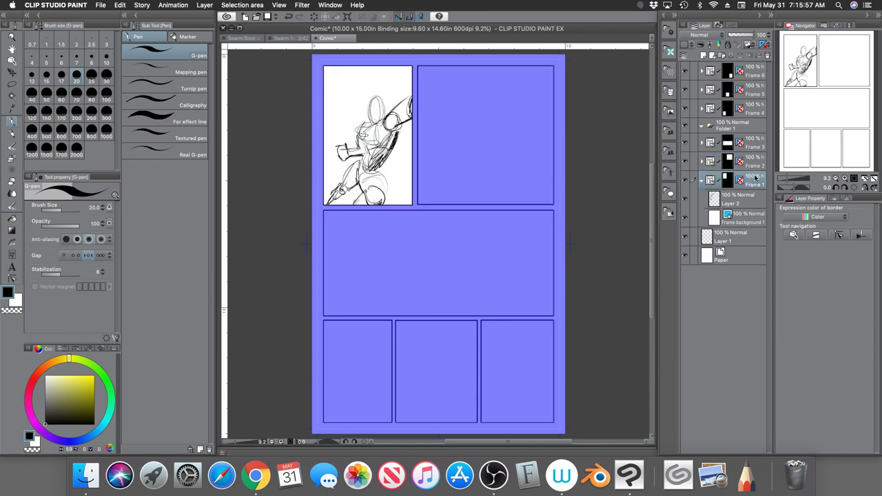
left_click(741, 126)
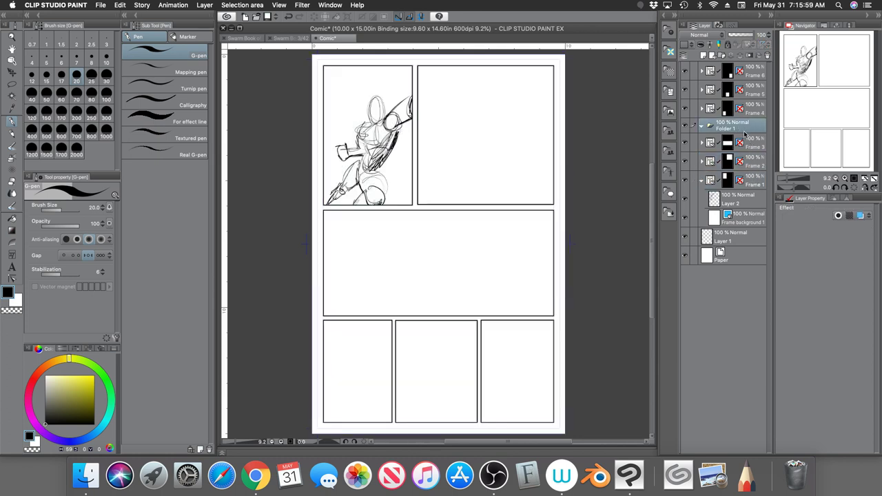
left_click(737, 200)
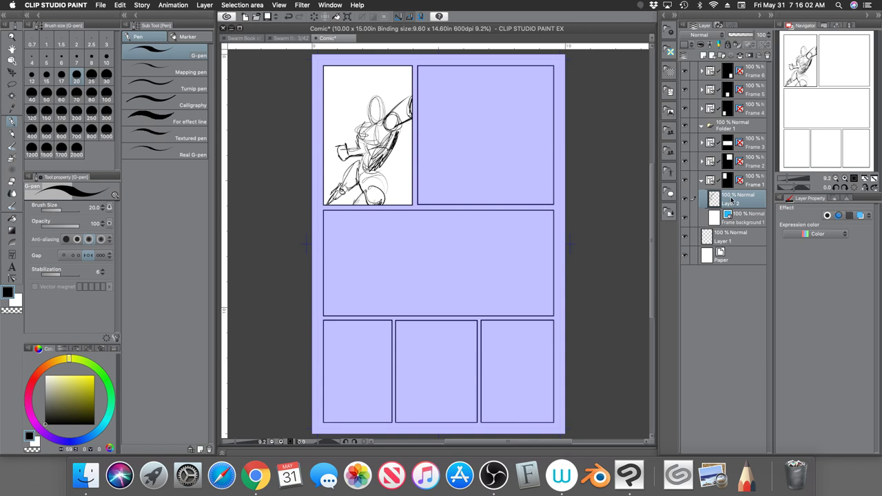
Move the sketch layer, Layer 2, out of Frame 1 and into Folder 1.
left_click(753, 181)
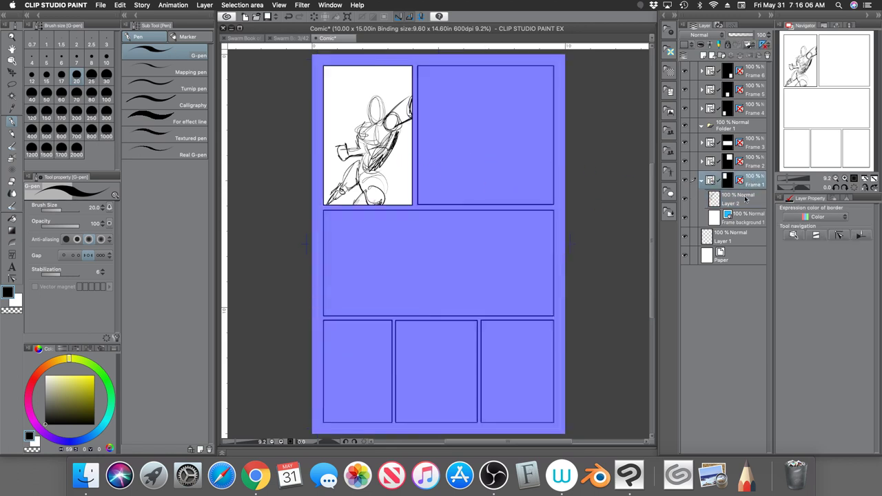
left_click(743, 201)
left_click_drag(740, 200, 743, 125)
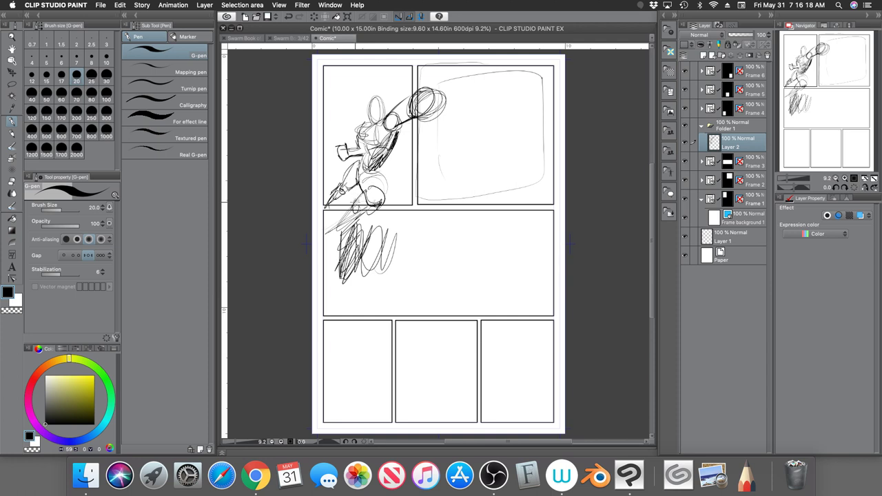
Sketch the figure's front lower leg into the wide middle panel and erase the stray scribbles there and in the second panel.
mouse_move(362, 191)
left_mouse_down()
mouse_move(353, 220)
mouse_move(323, 249)
left_mouse_up()
mouse_move(343, 217)
left_mouse_down()
mouse_move(333, 245)
mouse_move(364, 224)
mouse_move(372, 230)
mouse_move(356, 262)
mouse_move(389, 248)
mouse_move(363, 286)
left_mouse_up()
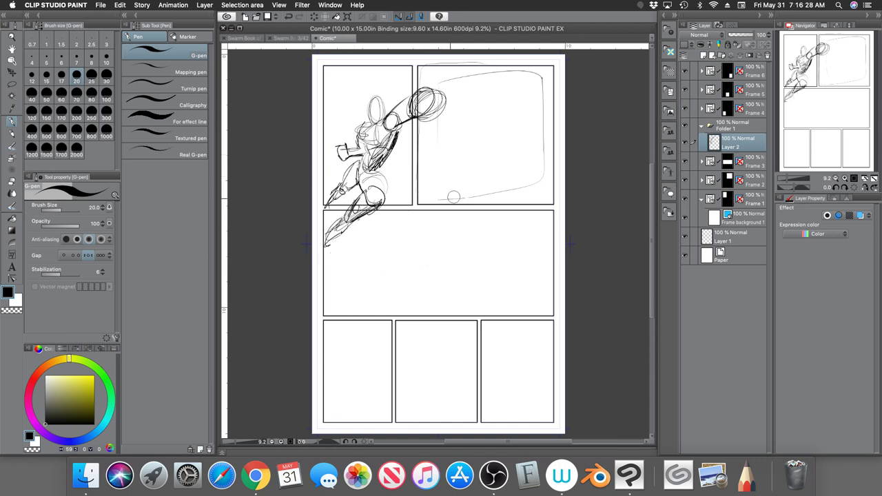
mouse_move(453, 197)
left_mouse_down()
mouse_move(519, 186)
mouse_move(550, 154)
mouse_move(542, 73)
left_mouse_up()
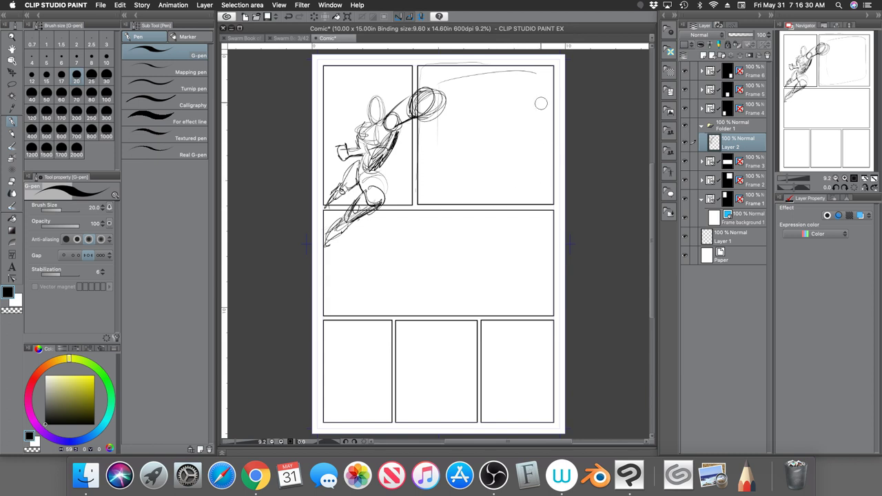
mouse_move(540, 103)
left_mouse_down()
mouse_move(529, 74)
mouse_move(440, 82)
mouse_move(536, 68)
mouse_move(451, 67)
mouse_move(467, 62)
mouse_move(438, 59)
mouse_move(430, 70)
mouse_move(494, 63)
left_mouse_up()
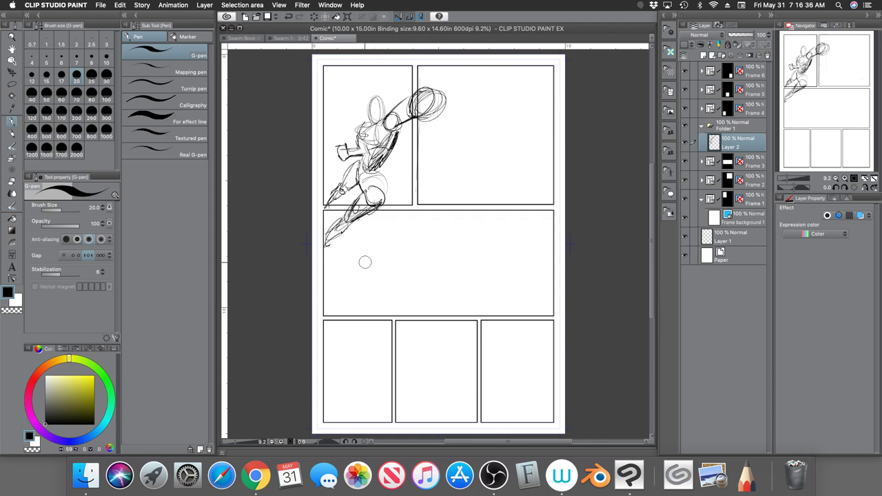
Refine the front shin and foot and rework the end of the figure's rear leg near the first panel's lower border.
mouse_move(375, 206)
left_mouse_down()
mouse_move(325, 243)
mouse_move(335, 241)
left_mouse_up()
left_click_drag(334, 206, 315, 215)
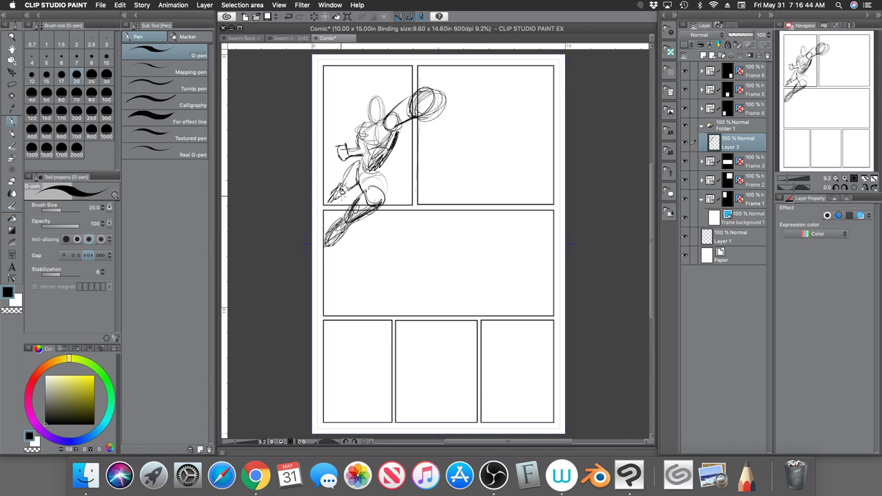
left_click_drag(350, 191, 325, 208)
Redraw the figure's head and raised arm with heavier lines, replacing the rough circles at the arm's end with an angular fist.
mouse_move(403, 105)
left_mouse_down()
mouse_move(397, 123)
mouse_move(376, 137)
left_mouse_up()
mouse_move(381, 96)
left_mouse_down()
mouse_move(366, 119)
mouse_move(387, 117)
mouse_move(378, 117)
left_mouse_up()
mouse_move(441, 107)
left_mouse_down()
mouse_move(417, 118)
mouse_move(414, 94)
mouse_move(420, 116)
mouse_move(391, 112)
mouse_move(413, 113)
mouse_move(401, 116)
mouse_move(423, 108)
mouse_move(420, 102)
mouse_move(438, 110)
mouse_move(427, 115)
mouse_move(446, 92)
mouse_move(441, 122)
left_mouse_up()
mouse_move(436, 107)
left_mouse_down()
mouse_move(433, 122)
mouse_move(404, 117)
mouse_move(423, 133)
mouse_move(403, 127)
mouse_move(402, 104)
mouse_move(409, 128)
left_mouse_up()
mouse_move(378, 96)
left_mouse_down()
mouse_move(368, 120)
mouse_move(383, 121)
mouse_move(356, 135)
mouse_move(360, 146)
left_mouse_up()
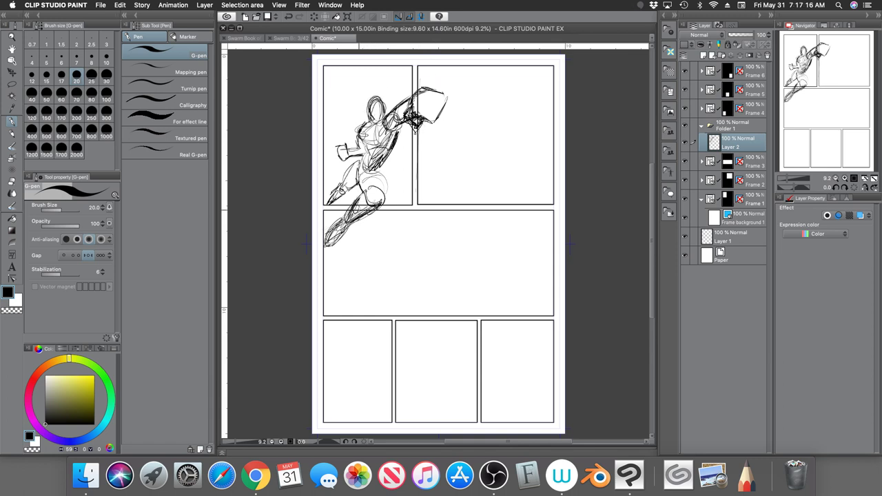
Refine the outlines of the raised fist, the front thigh and the boxy fist on the bent arm.
mouse_move(448, 101)
left_mouse_down()
mouse_move(427, 123)
mouse_move(413, 118)
mouse_move(426, 116)
left_mouse_up()
key("super+z")
key("super+z")
mouse_move(378, 171)
left_mouse_down()
mouse_move(386, 196)
mouse_move(356, 199)
left_mouse_up()
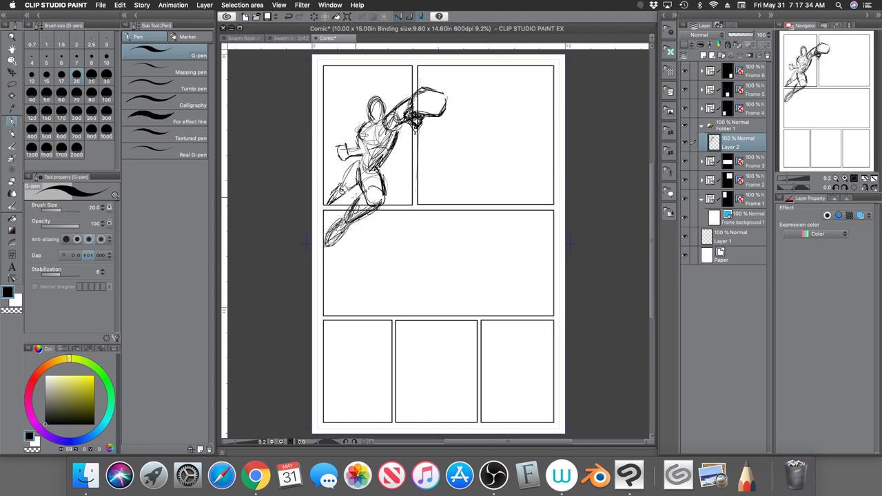
left_click_drag(334, 158, 342, 149)
left_click_drag(336, 150, 350, 142)
left_click_drag(348, 141, 344, 156)
Try marking the rear foot at the panel border in red on a new layer above Layer 2.
left_click(38, 379)
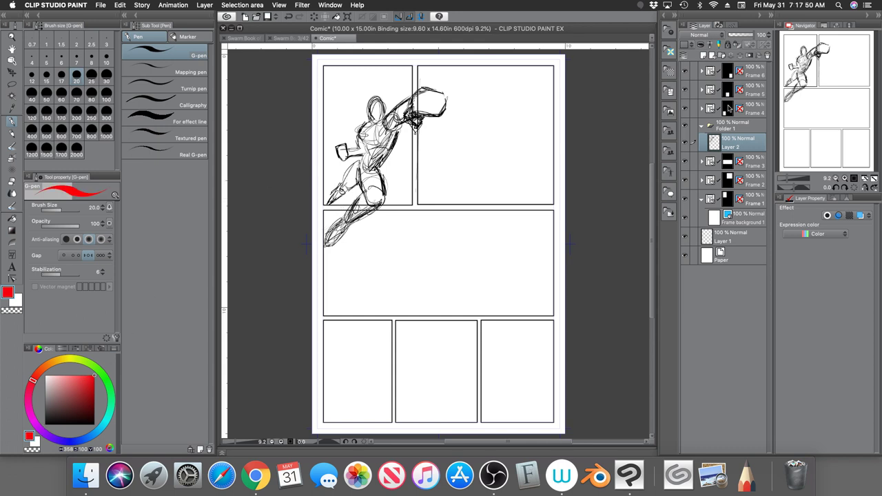
left_click(710, 56)
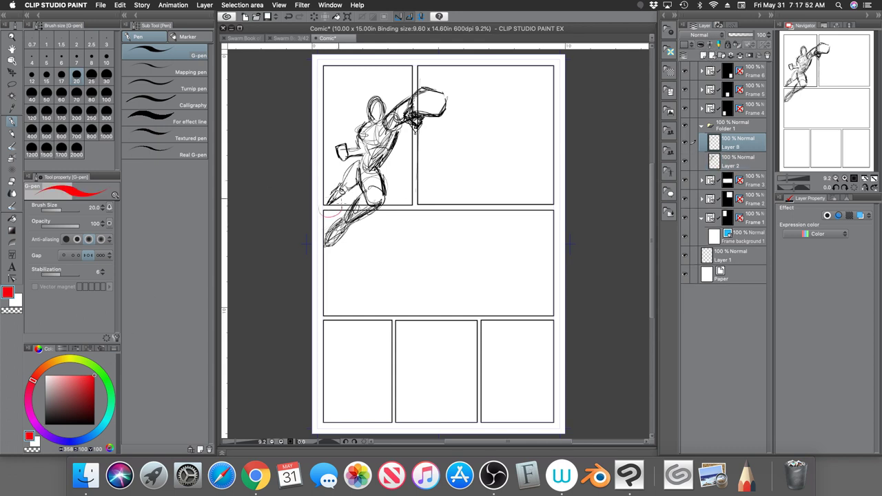
left_click_drag(328, 207, 330, 203)
mouse_move(328, 200)
left_mouse_down()
mouse_move(314, 214)
mouse_move(338, 204)
mouse_move(334, 220)
left_mouse_up()
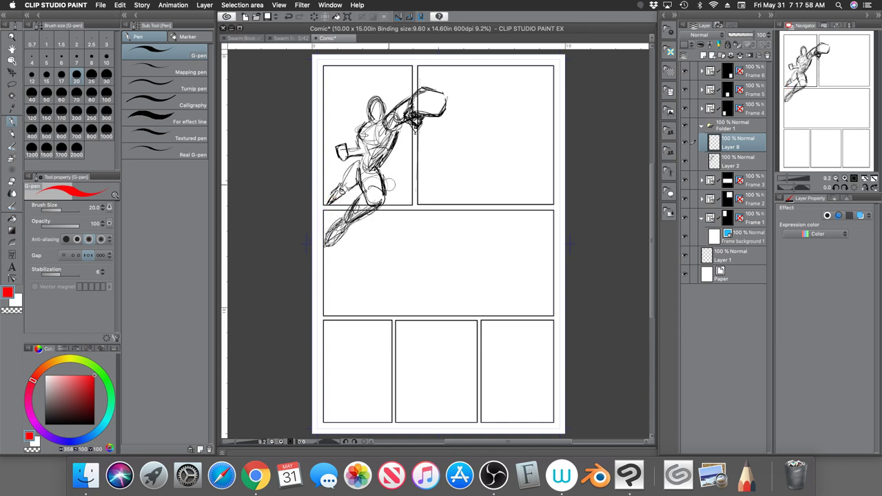
On Layer 2, erase the rear shin and redraw it in black so it ends at the first panel's lower border.
left_click(732, 161)
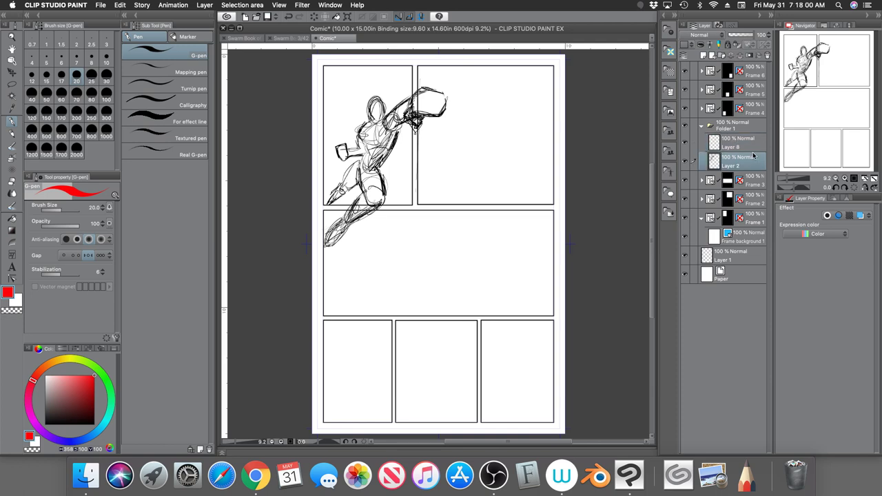
left_click(790, 179)
left_click_drag(791, 179, 793, 179)
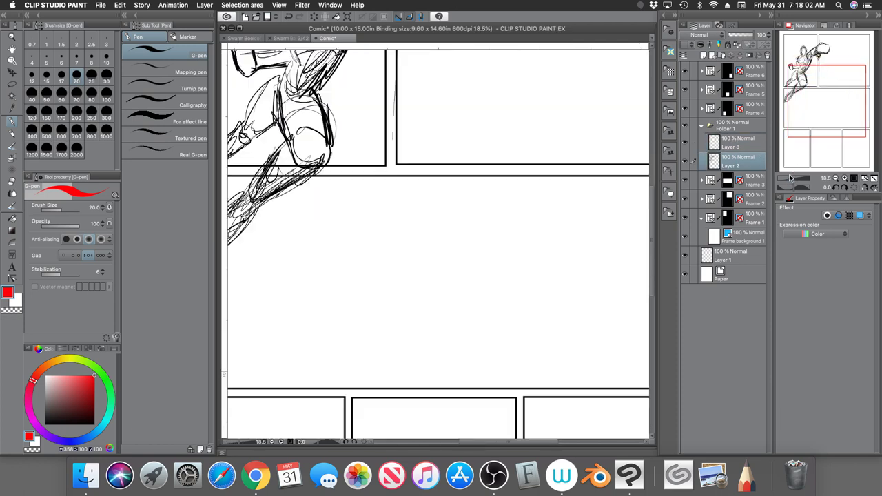
left_click_drag(403, 213, 393, 226)
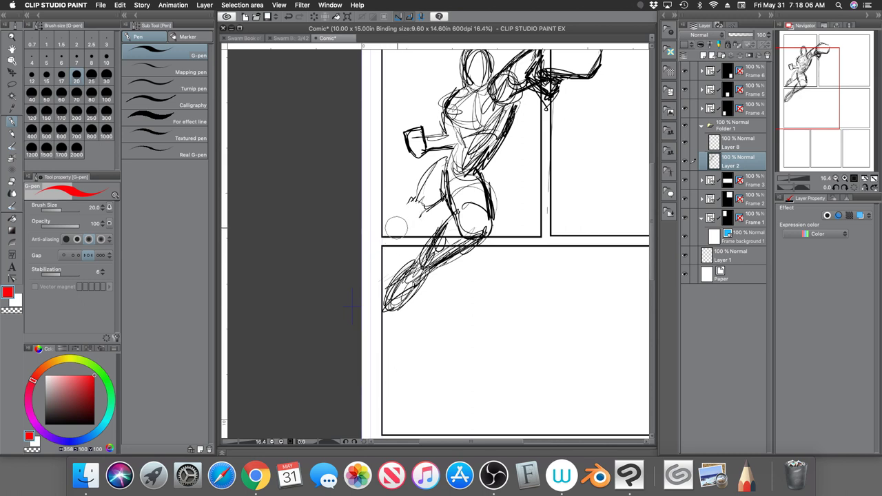
left_click_drag(51, 414, 55, 435)
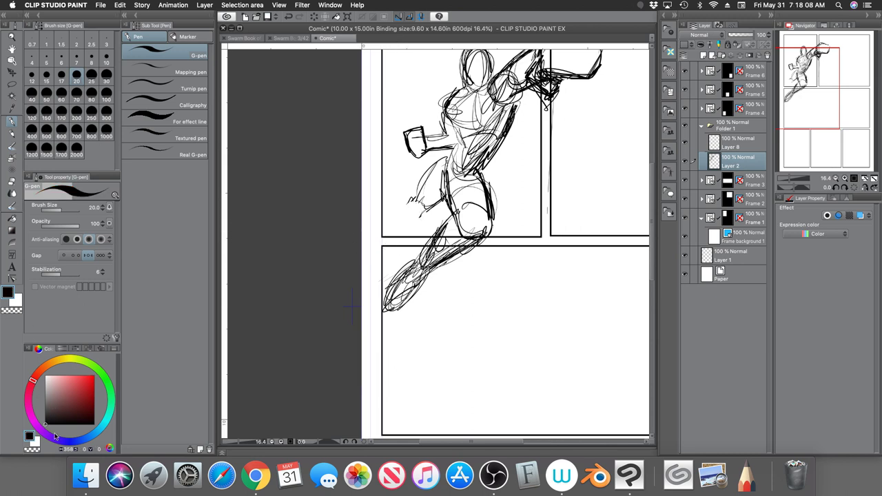
mouse_move(412, 204)
left_mouse_down()
mouse_move(425, 219)
mouse_move(398, 217)
mouse_move(395, 231)
left_mouse_up()
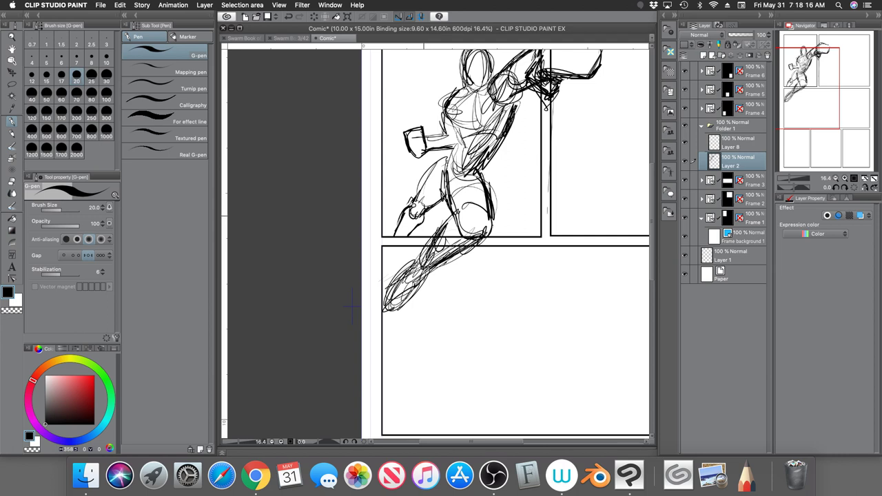
left_click_drag(416, 214, 423, 226)
left_click_drag(417, 224, 395, 237)
Clean up the overlapping lines inside the front leg, undoing and redoing strokes, and rework the rear thigh's outline.
key("ctrl+z")
key("ctrl+z")
key("ctrl+z")
key("ctrl+z")
key("ctrl+z")
key("ctrl+z")
key("ctrl+z")
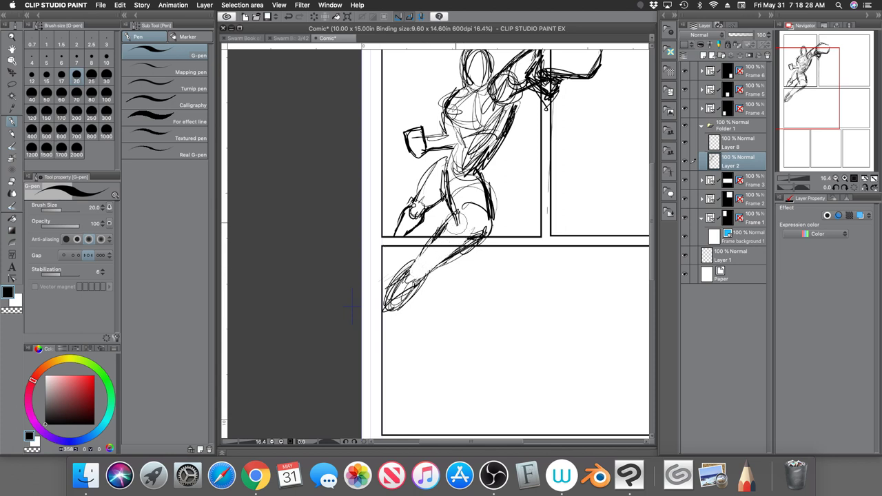
key("ctrl+z")
key("ctrl+y")
key("ctrl+y")
key("ctrl+y")
key("ctrl+y")
key("ctrl+y")
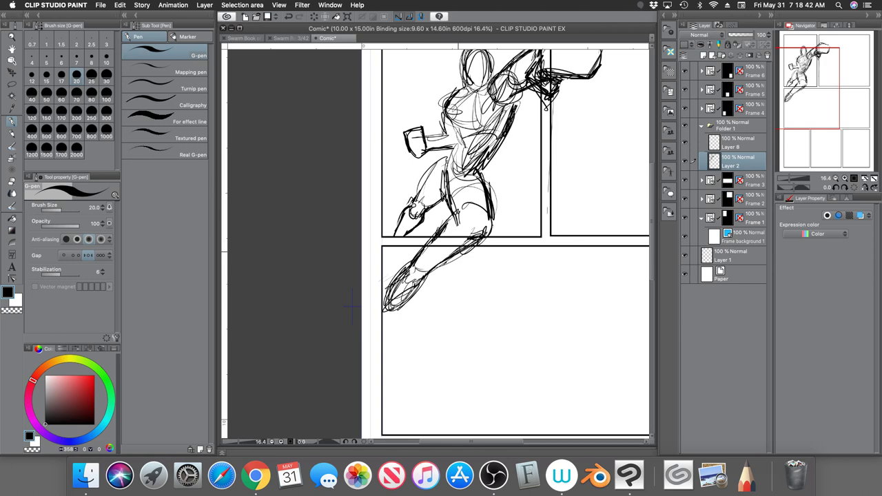
mouse_move(446, 159)
left_mouse_down()
mouse_move(416, 198)
mouse_move(422, 181)
mouse_move(419, 190)
left_mouse_up()
Try a Shrink selection around the whole figure on Layer 2 and check it with Frame 1 hidden.
left_click_drag(792, 181, 790, 179)
left_click_drag(807, 121, 822, 66)
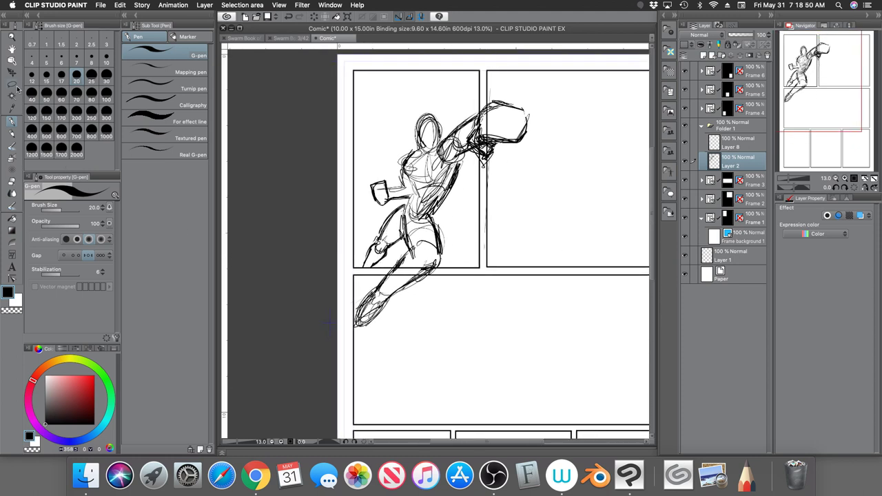
key("m")
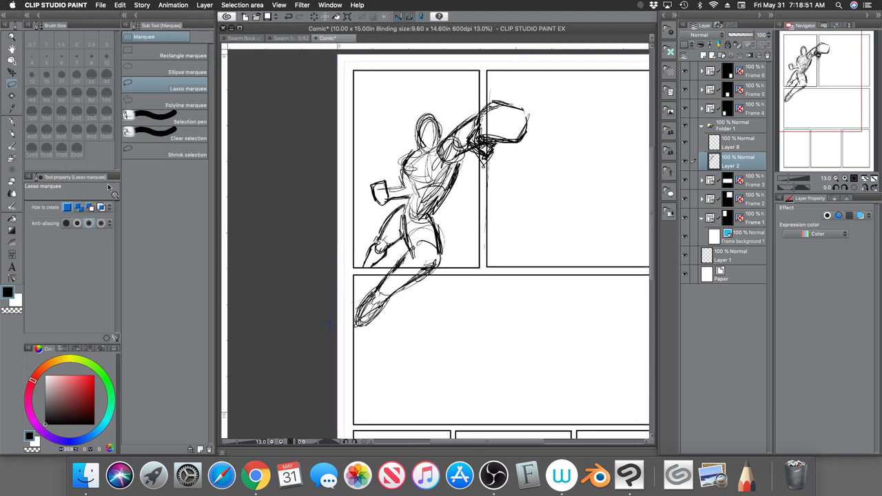
left_click(188, 155)
mouse_move(556, 93)
left_mouse_down()
mouse_move(514, 69)
mouse_move(295, 329)
mouse_move(547, 220)
mouse_move(541, 87)
left_mouse_up()
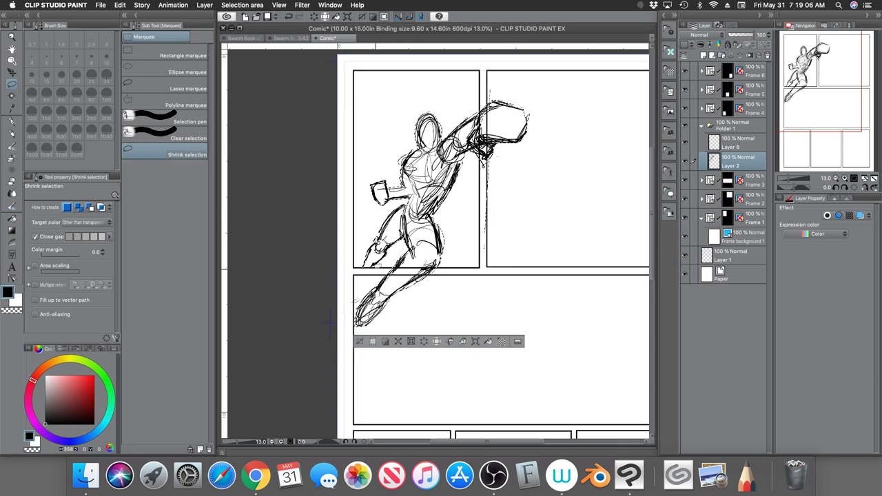
left_click(685, 218)
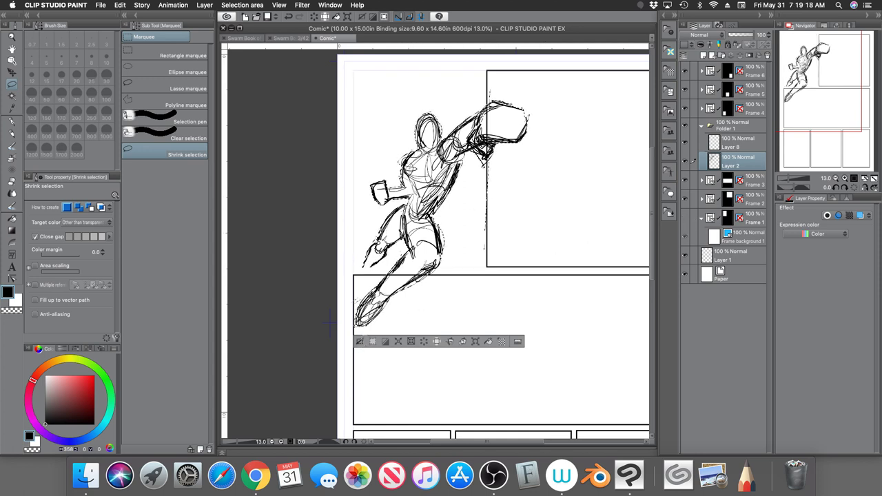
key("super+d")
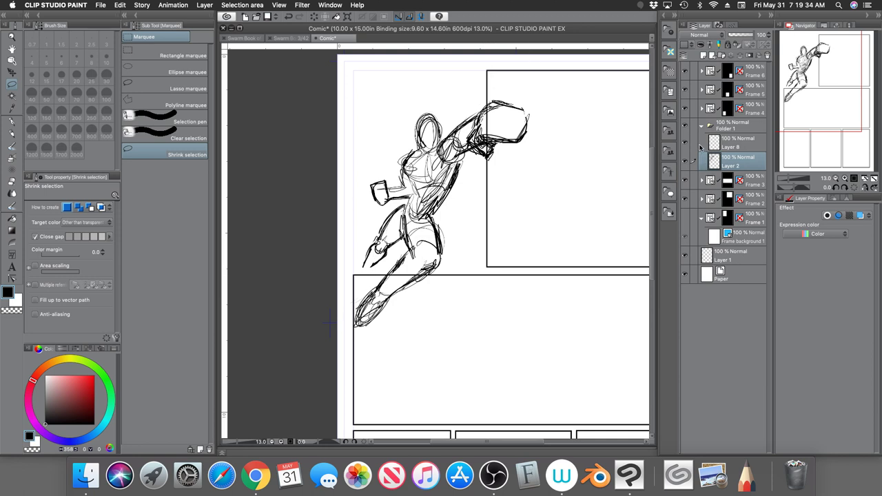
Delete the empty Layer 8 from Folder 1.
left_click(739, 143)
left_click(768, 58)
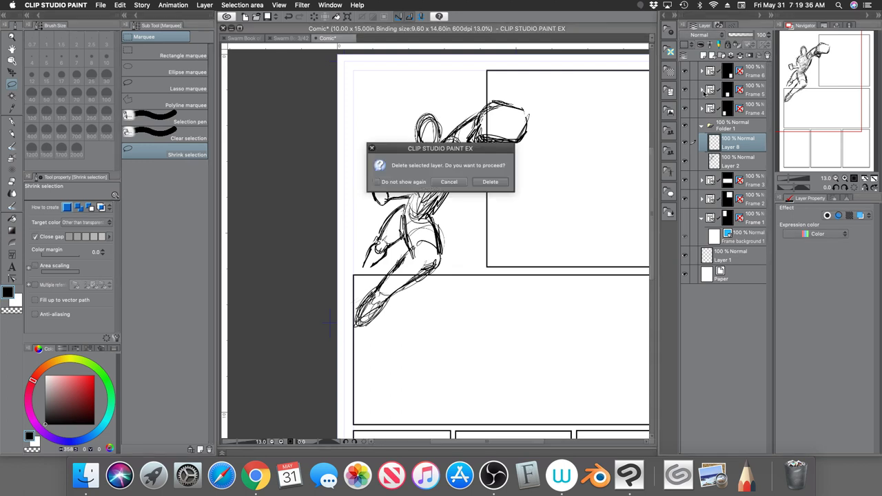
left_click(491, 181)
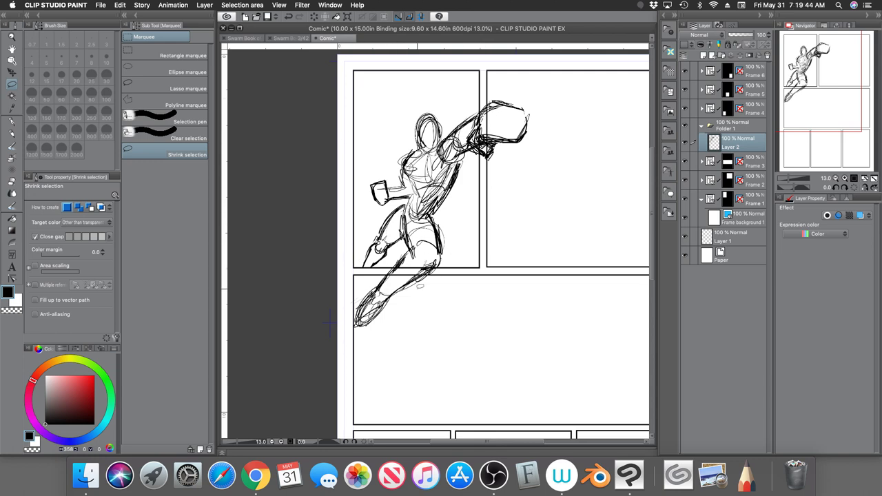
Lower Frame 1's opacity to 32% and make Layer 2 the active layer again.
left_click(757, 201)
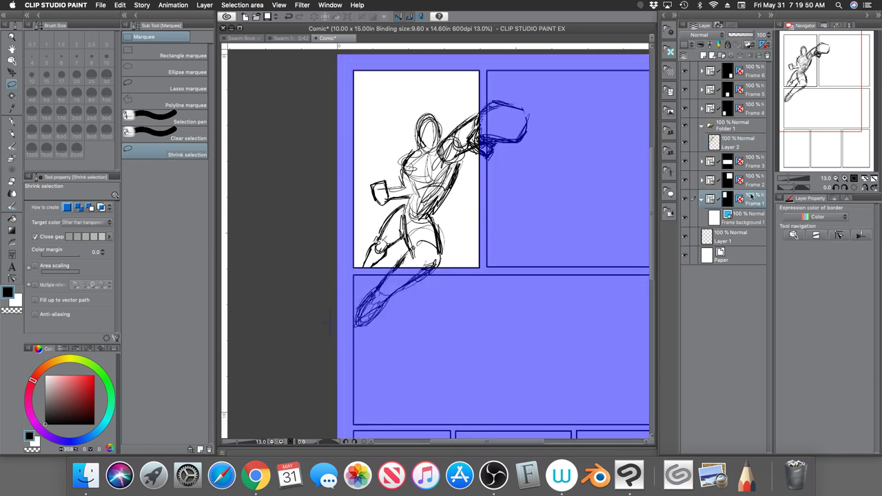
left_click_drag(762, 34, 738, 38)
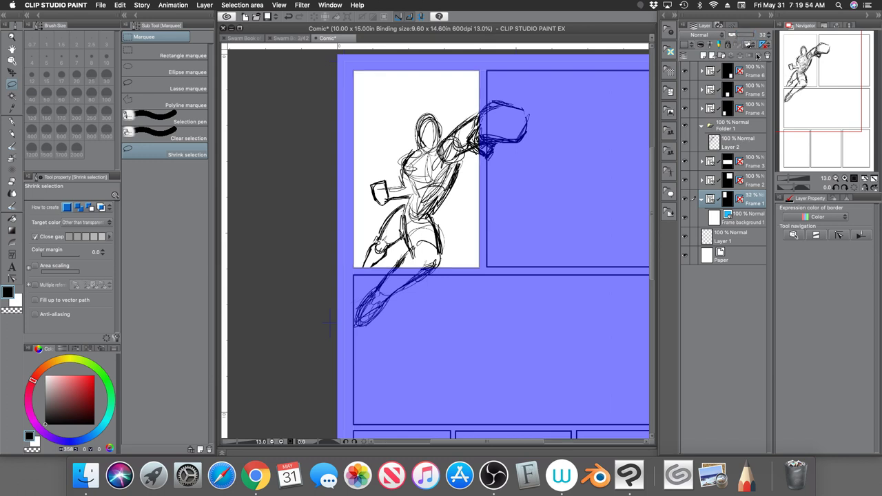
left_click(744, 141)
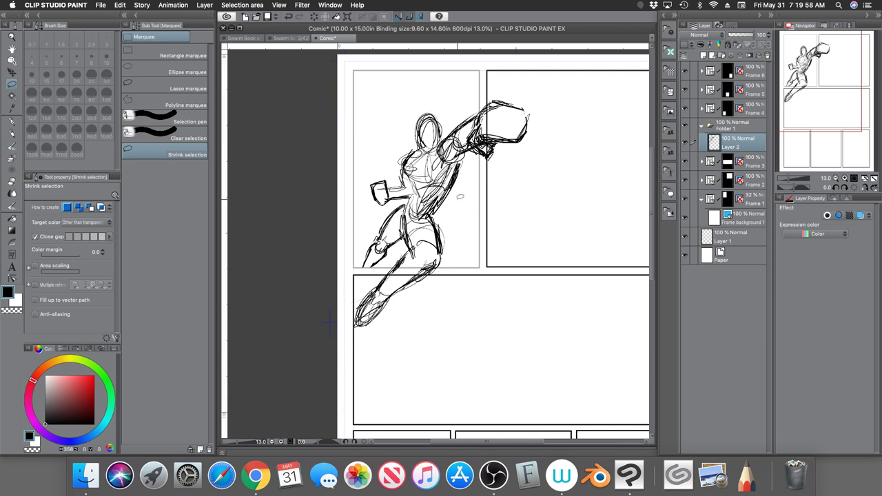
Close the rear leg's cut-off end along Frame 1's lower border with a straight line at brush size 10, without starting or ending taper.
left_click(739, 128)
left_click(736, 142)
left_click(12, 255)
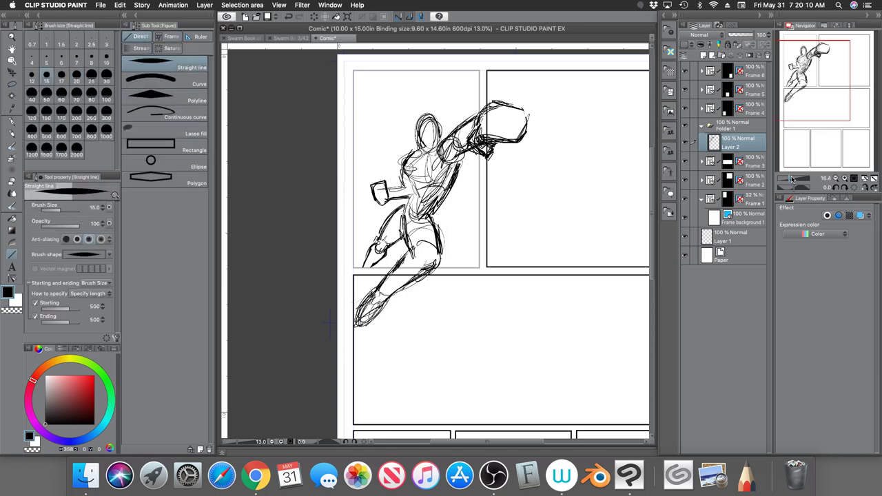
scroll(809, 77, "up", 5)
left_click_drag(809, 77, 793, 81)
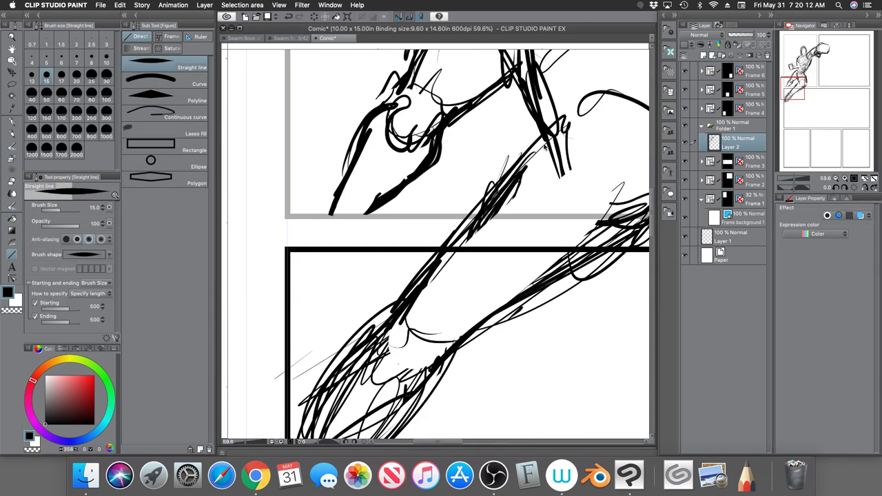
left_click_drag(329, 216, 366, 216)
left_click(292, 18)
left_click(35, 303)
left_click(35, 316)
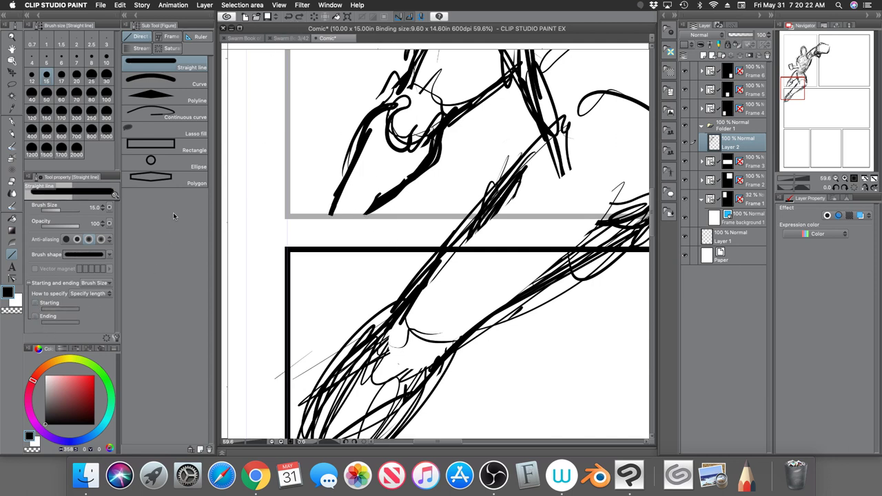
left_click(106, 60)
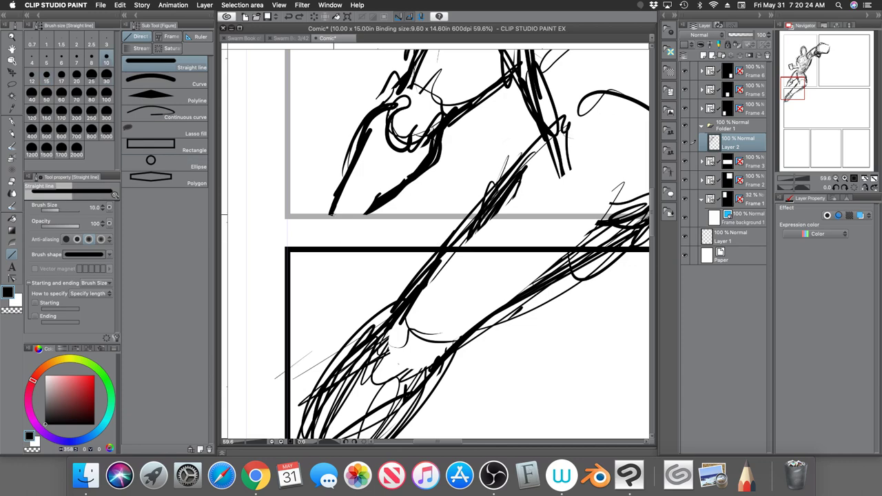
left_click_drag(333, 215, 366, 215)
With the G-pen, close the gap in the raised fist's outline and strengthen the shoulder, chest and bent arm lines.
left_click(792, 179)
left_click_drag(805, 111, 806, 84)
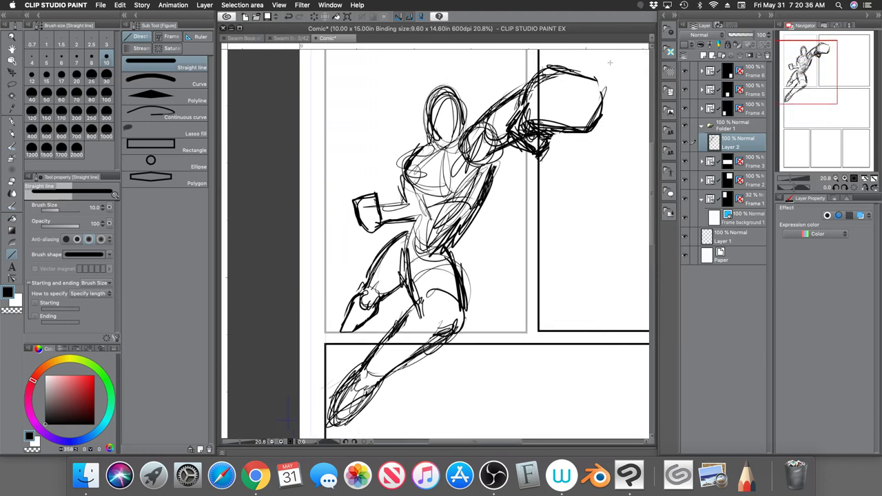
left_click(14, 122)
left_click_drag(598, 79, 596, 122)
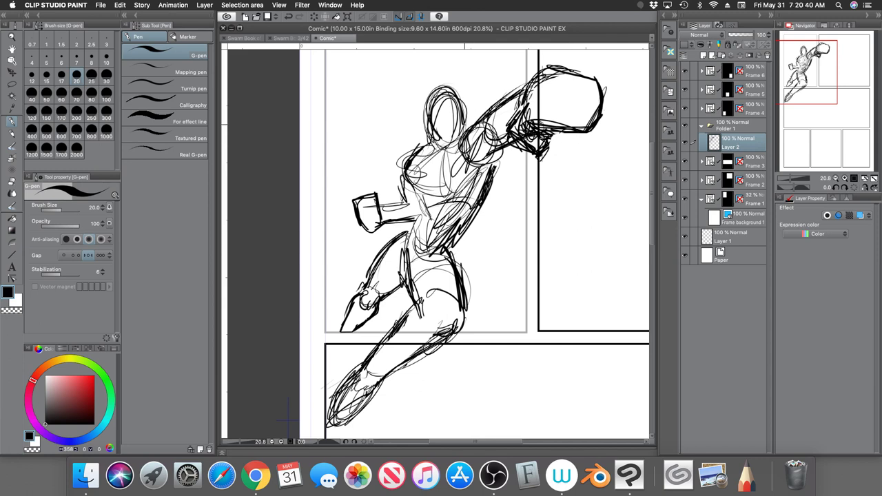
mouse_move(465, 136)
left_mouse_down()
mouse_move(462, 121)
mouse_move(465, 131)
left_mouse_up()
left_click_drag(412, 149, 399, 179)
mouse_move(427, 142)
left_mouse_down()
mouse_move(403, 158)
mouse_move(401, 194)
mouse_move(380, 205)
mouse_move(415, 207)
mouse_move(406, 238)
left_mouse_up()
left_click_drag(427, 210, 407, 237)
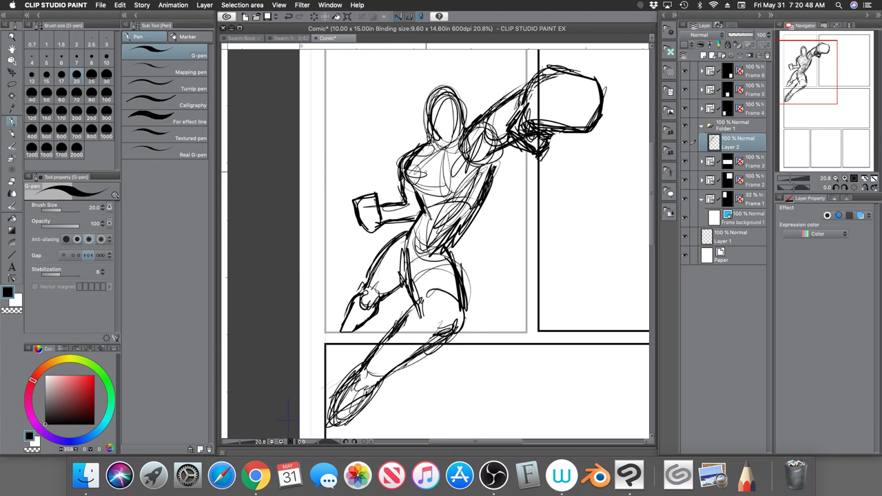
Switch to the Shrink selection marquee and add a new layer above Layer 2 in Folder 1.
left_click_drag(796, 178, 786, 180)
left_click(12, 83)
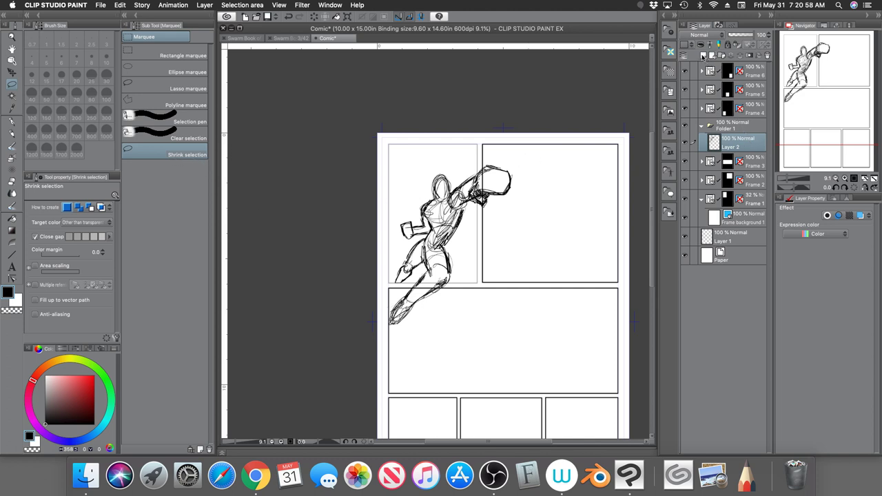
left_click(703, 56)
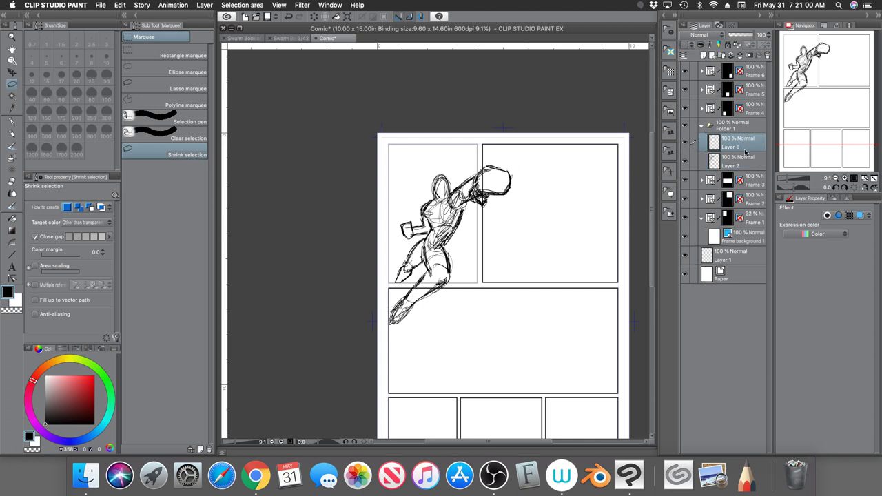
Move Layer 8 beneath Layer 2 and select the whole figure on Layer 2 with Shrink selection.
left_click_drag(745, 151, 748, 175)
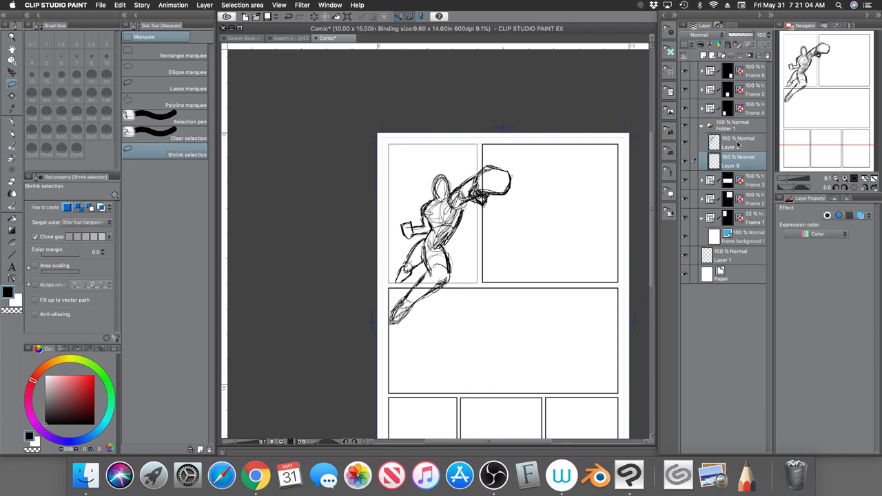
left_click(737, 144)
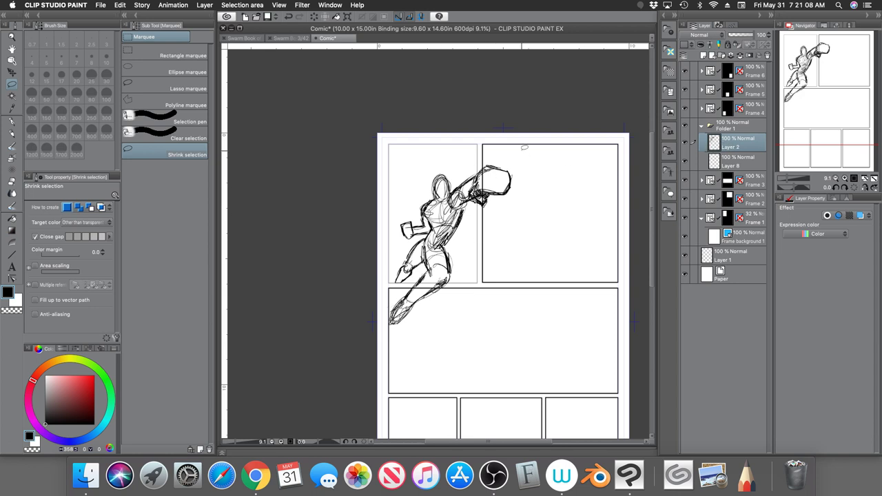
mouse_move(523, 147)
left_mouse_down()
mouse_move(467, 143)
mouse_move(392, 186)
mouse_move(355, 277)
mouse_move(370, 342)
mouse_move(390, 344)
mouse_move(450, 313)
mouse_move(509, 255)
mouse_move(529, 169)
mouse_move(513, 143)
left_mouse_up()
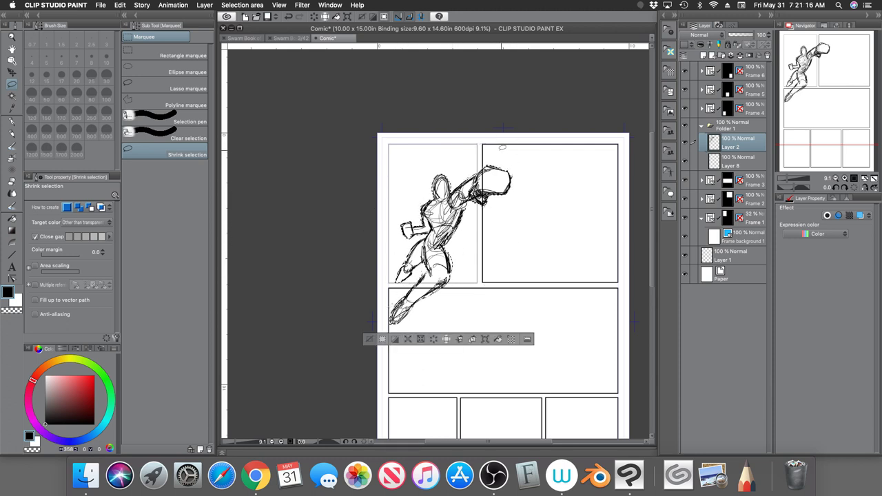
Fill the figure's selection with white on Layer 8 and deselect.
left_click(741, 162)
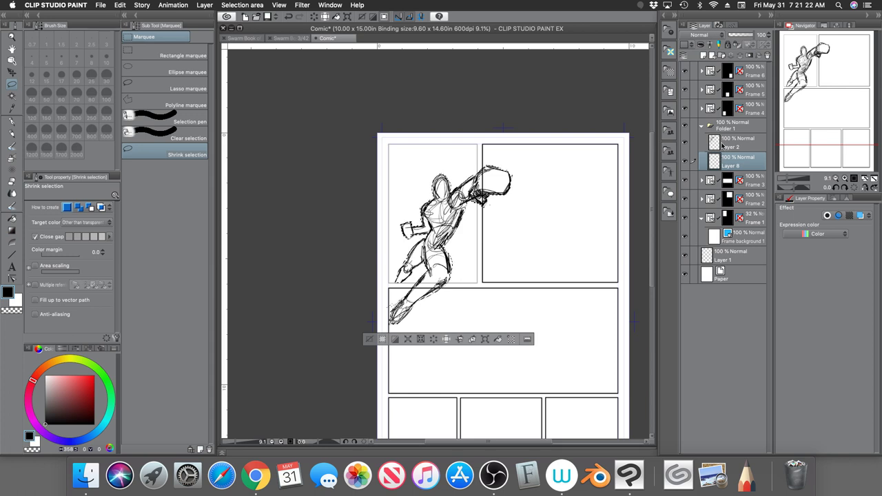
left_click(18, 297)
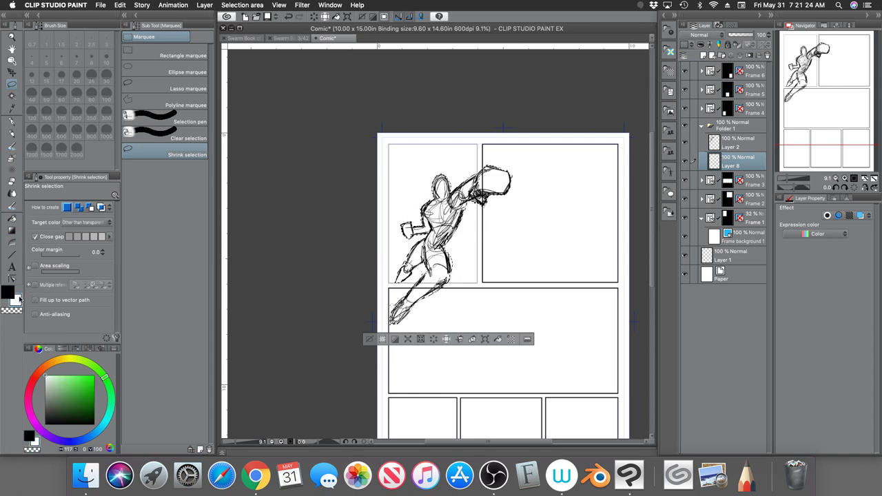
left_click(498, 340)
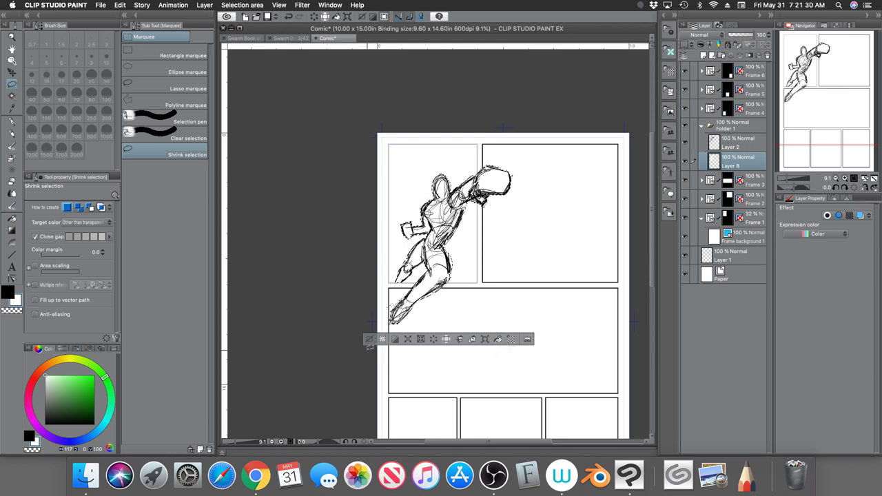
left_click(370, 339)
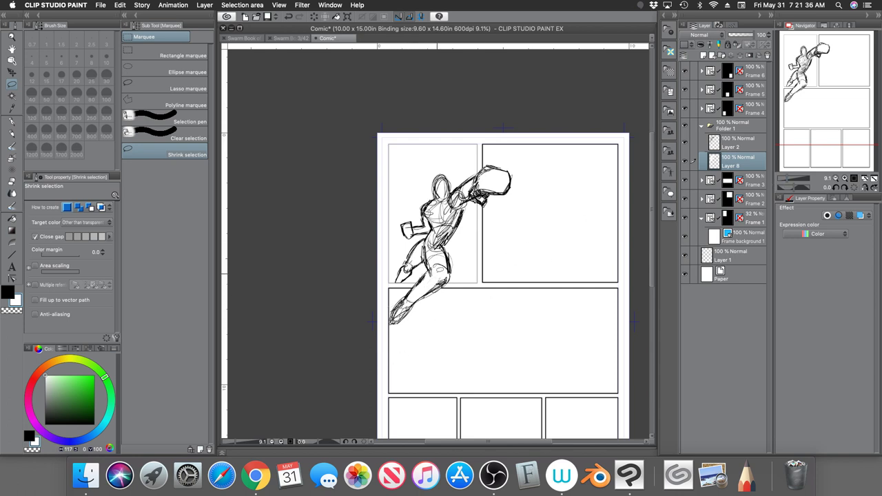
Restore Frame 1's opacity to 100% and make Layer 2 the active layer again.
left_click_drag(487, 175, 491, 177)
double_click(754, 219)
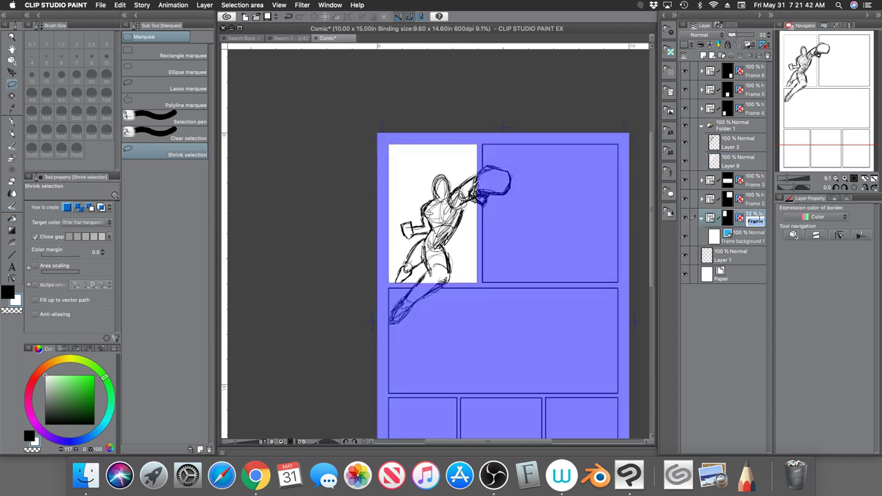
key("Return")
left_click_drag(736, 35, 763, 35)
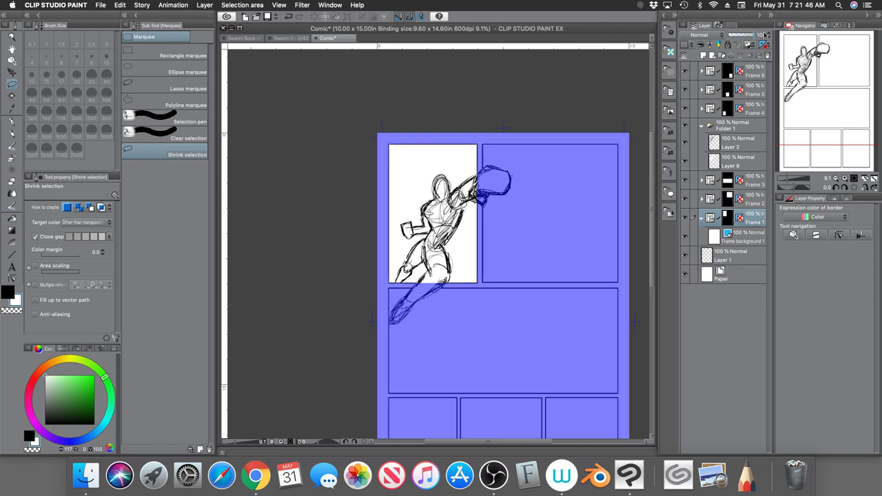
left_click(754, 144)
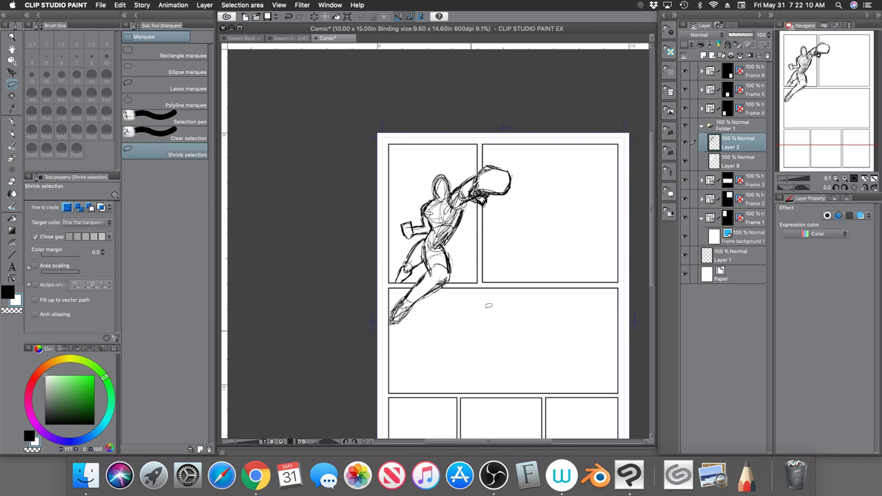
Collapse Folder 1, try it below Frame 3 and above Frame 6, and return it between Frame 4 and Frame 3.
left_click(702, 127)
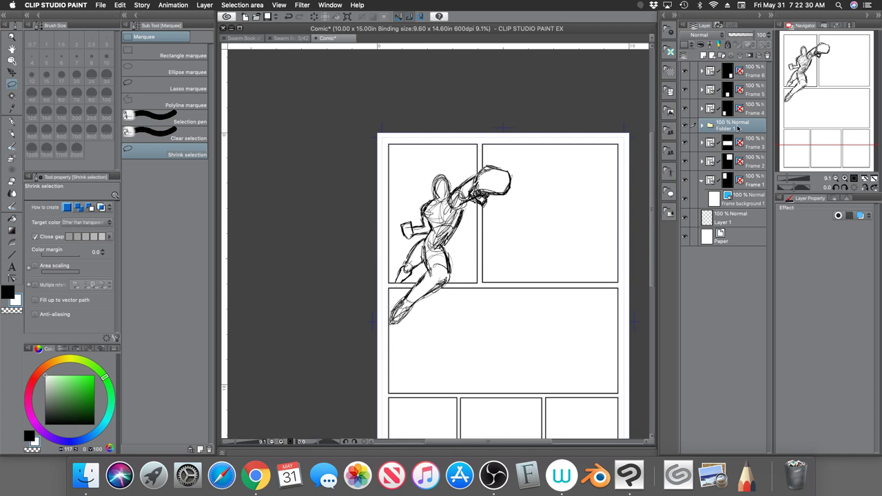
left_click_drag(737, 125, 738, 150)
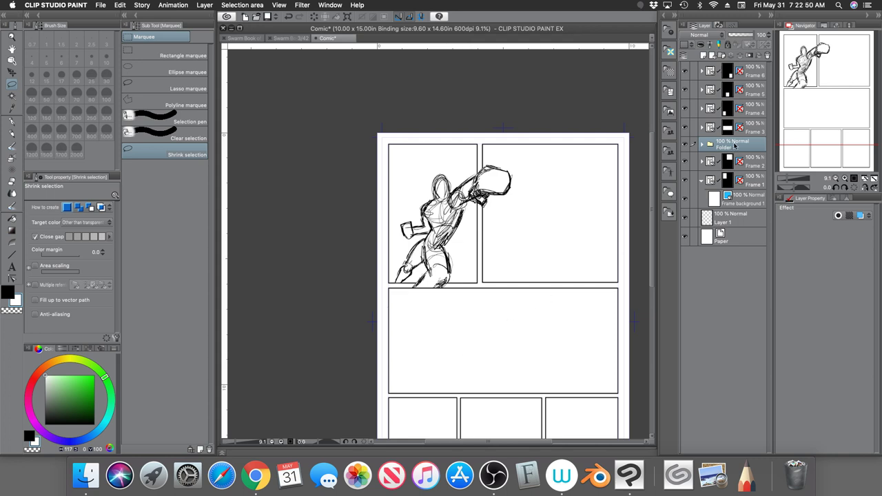
mouse_move(734, 145)
left_mouse_down()
mouse_move(742, 73)
mouse_move(754, 66)
left_mouse_up()
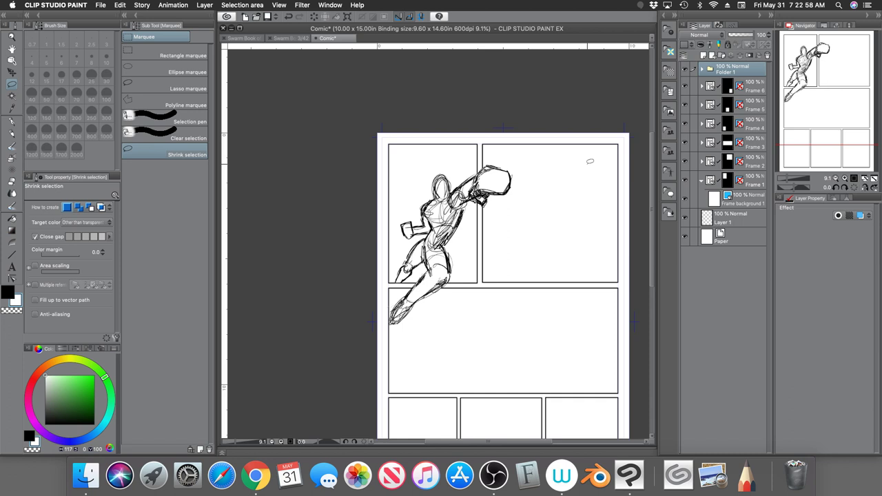
left_click_drag(829, 80, 820, 101)
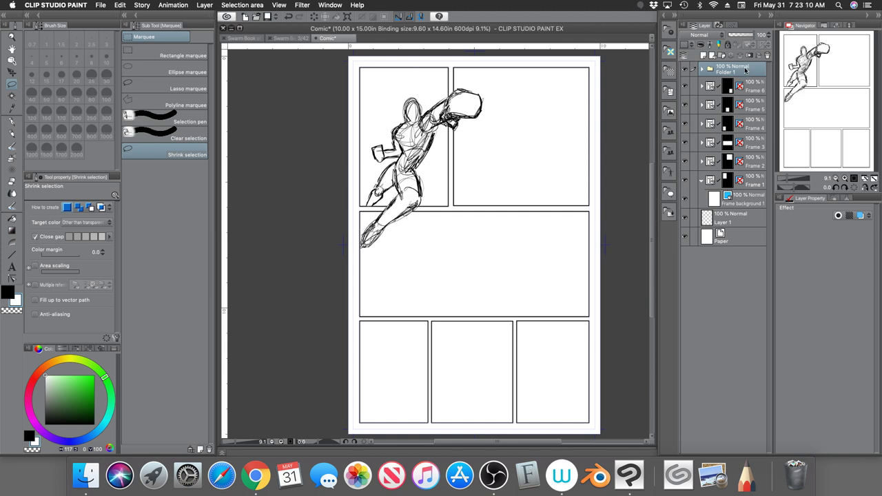
left_click_drag(744, 68, 752, 135)
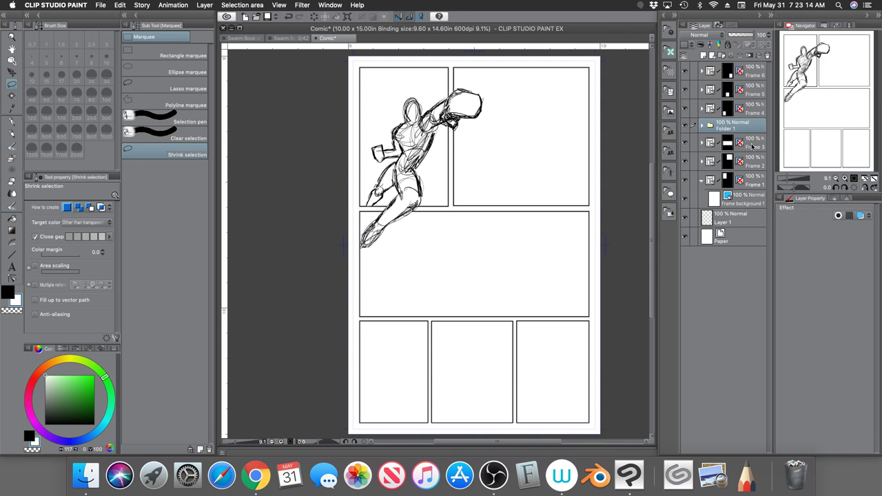
Add a new raster layer inside Frame 1, directly above its frame background.
left_click(757, 143)
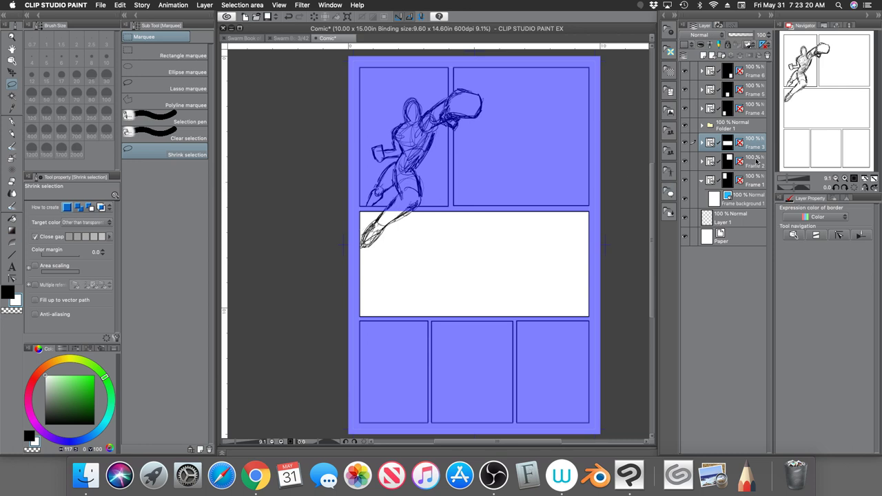
left_click(755, 163)
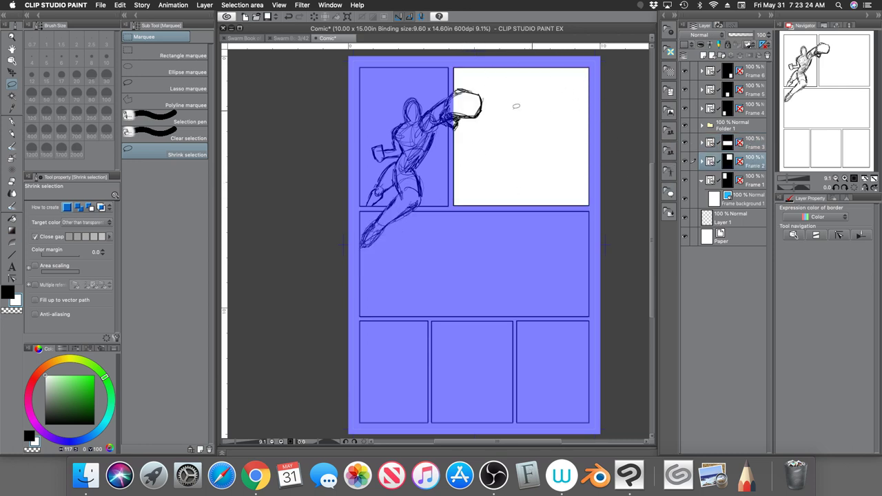
left_click(758, 180)
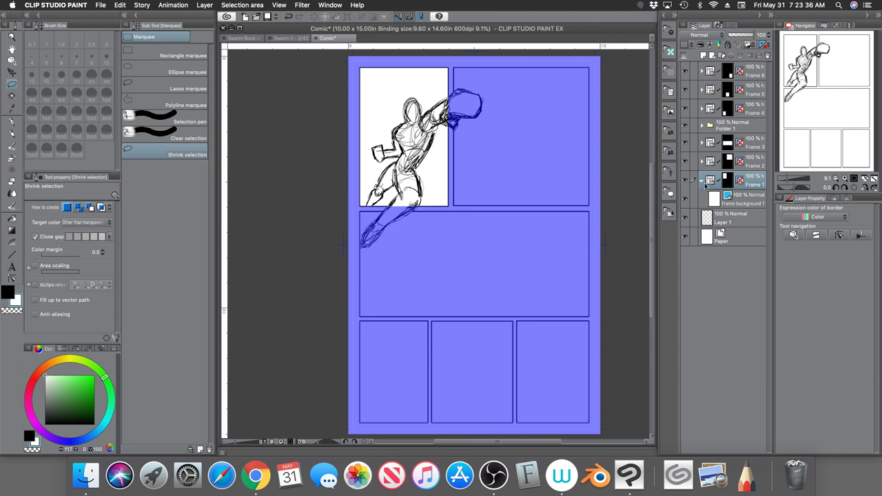
left_click(744, 199)
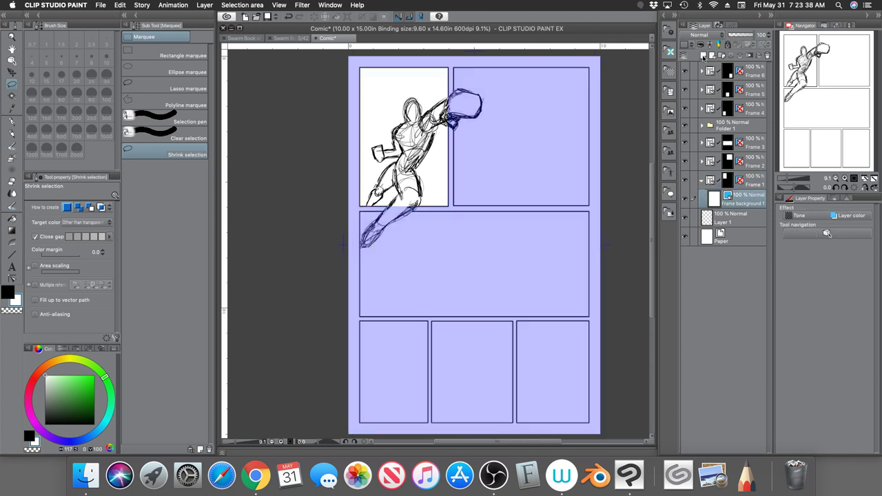
left_click(757, 182)
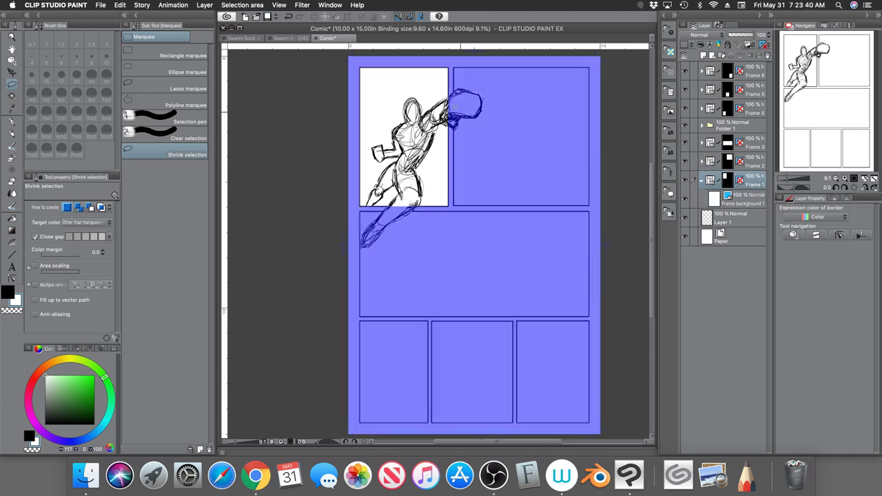
left_click(758, 196)
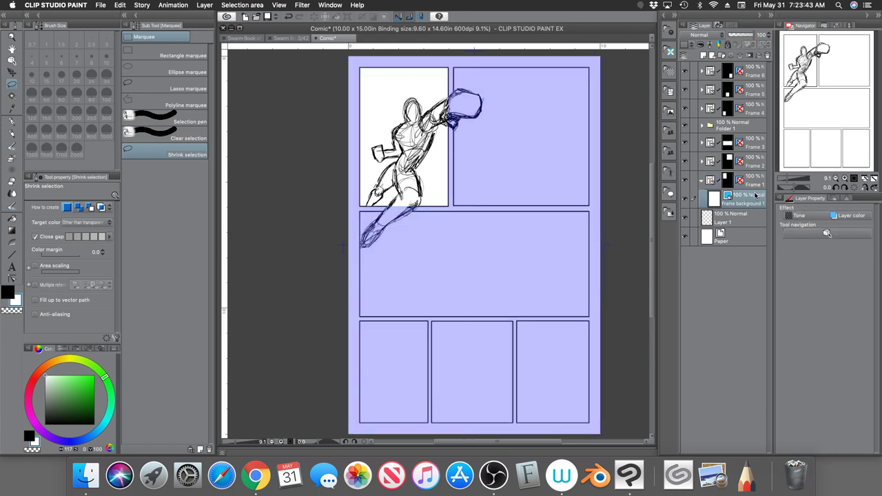
left_click(704, 55)
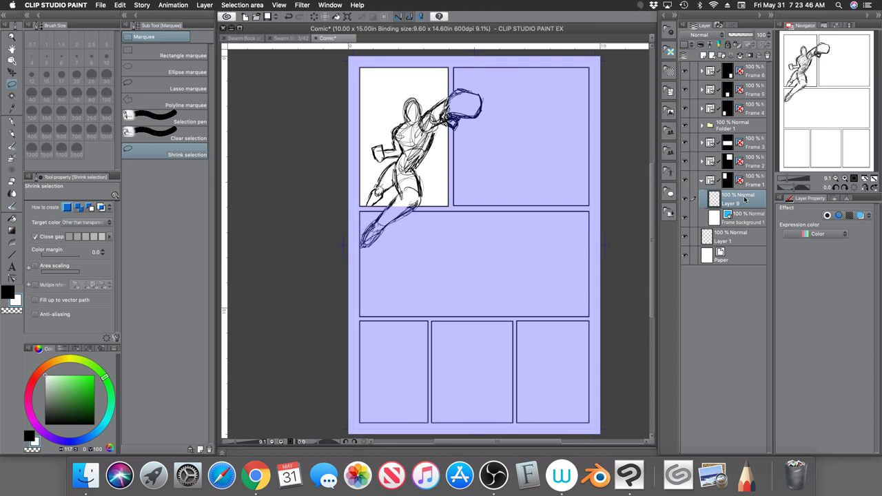
With the black G-pen at size 20, sketch a horizon line and three tall building outlines behind the figure in Frame 1.
left_click(10, 290)
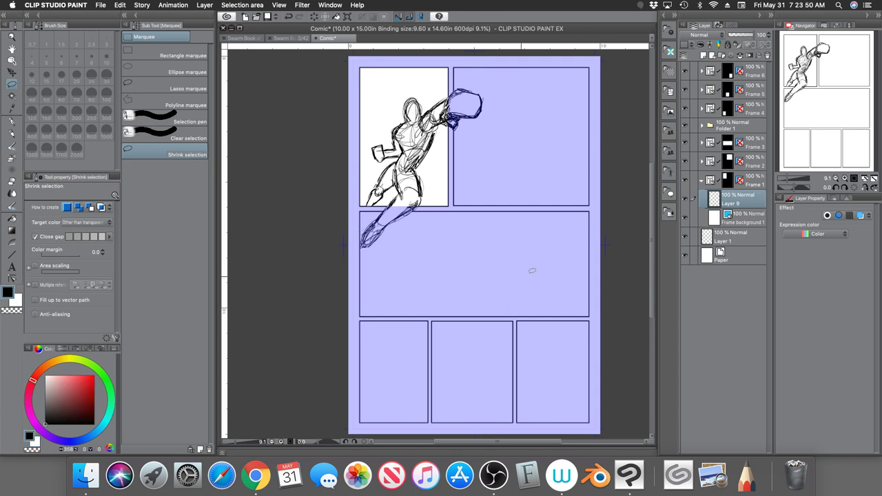
left_click(793, 179)
left_click(806, 126)
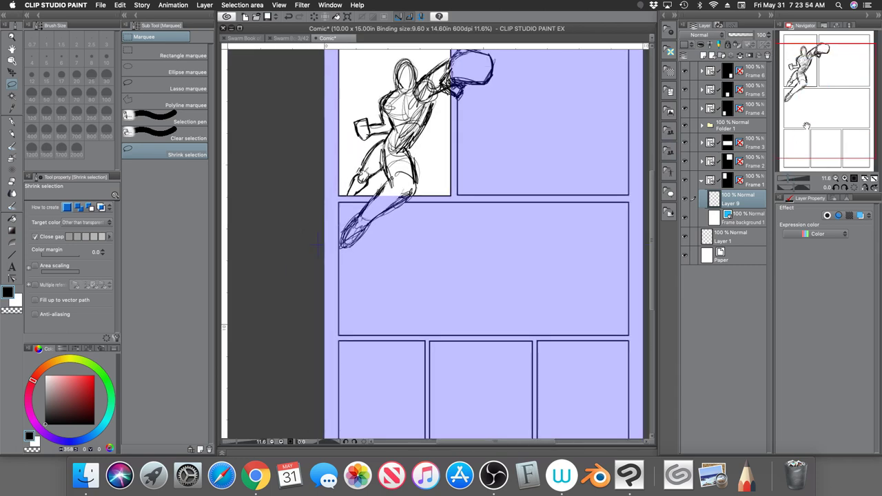
left_click_drag(806, 126, 806, 93)
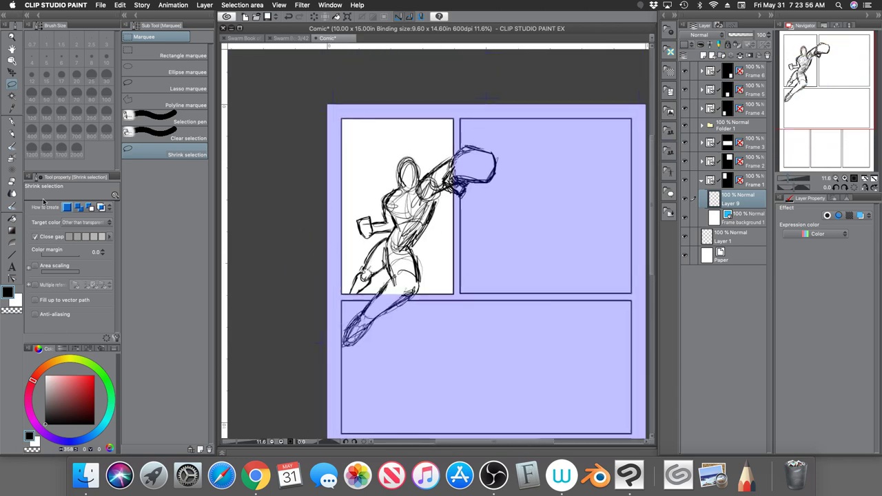
key("p")
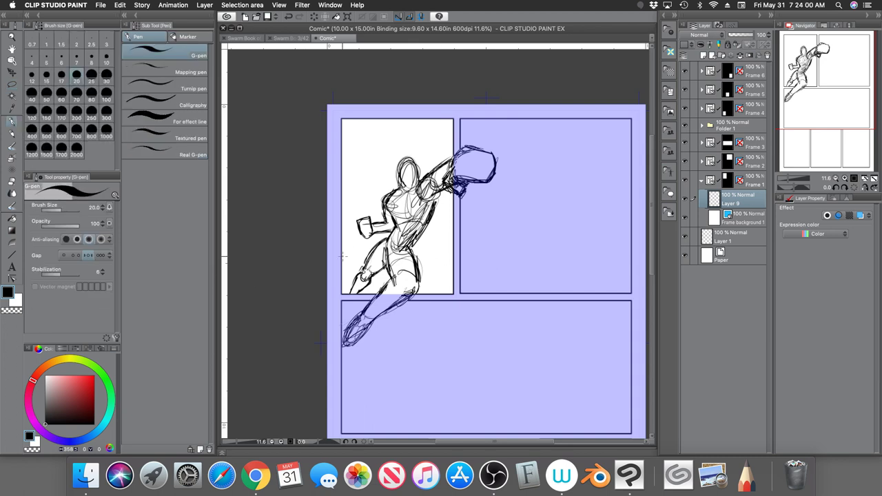
left_click_drag(343, 257, 464, 247)
mouse_move(354, 255)
left_mouse_down()
mouse_move(348, 187)
mouse_move(372, 241)
mouse_move(373, 157)
mouse_move(401, 159)
left_mouse_up()
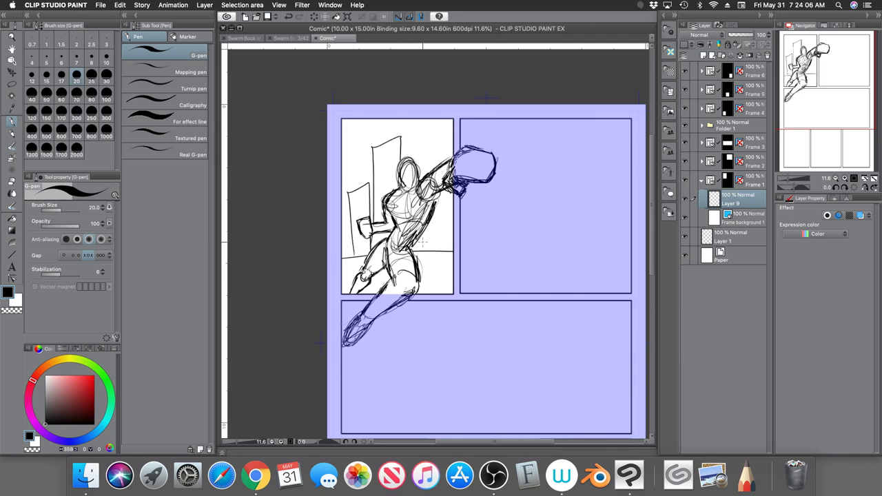
mouse_move(421, 241)
left_mouse_down()
mouse_move(429, 150)
mouse_move(451, 219)
mouse_move(453, 247)
left_mouse_up()
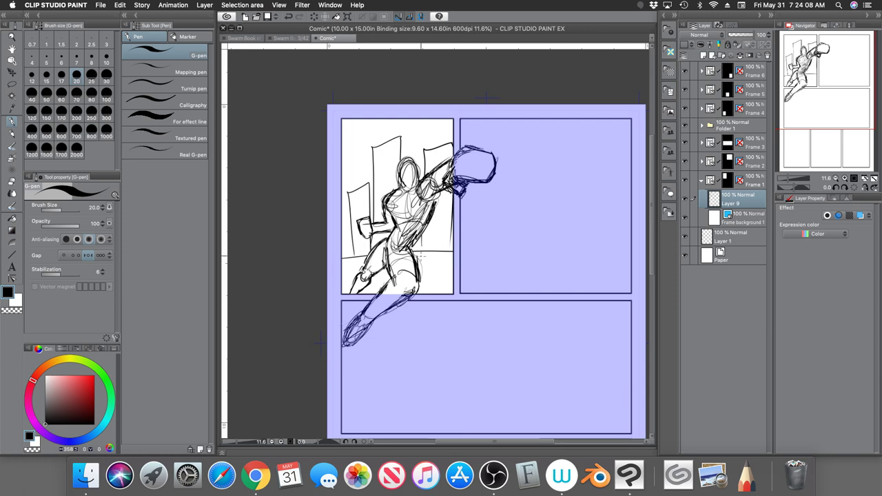
Expand Folder 1 and make Layer 2 the active layer.
left_click(735, 125)
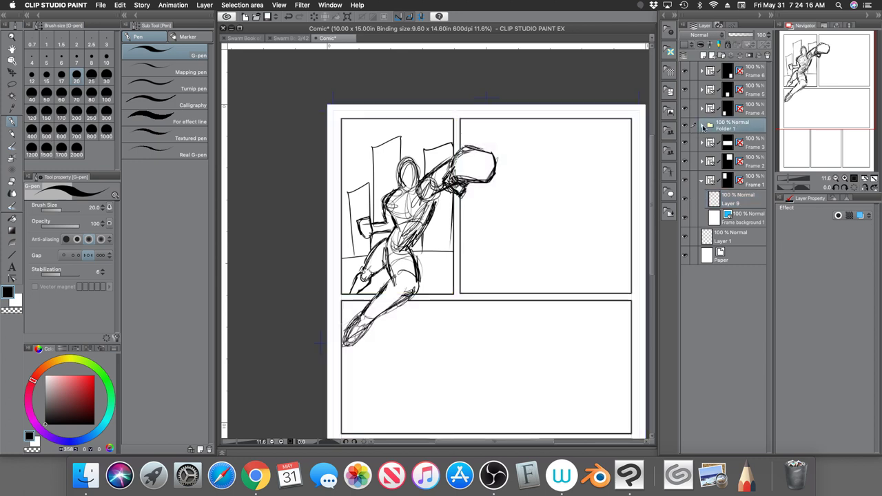
left_click(702, 126)
left_click(732, 143)
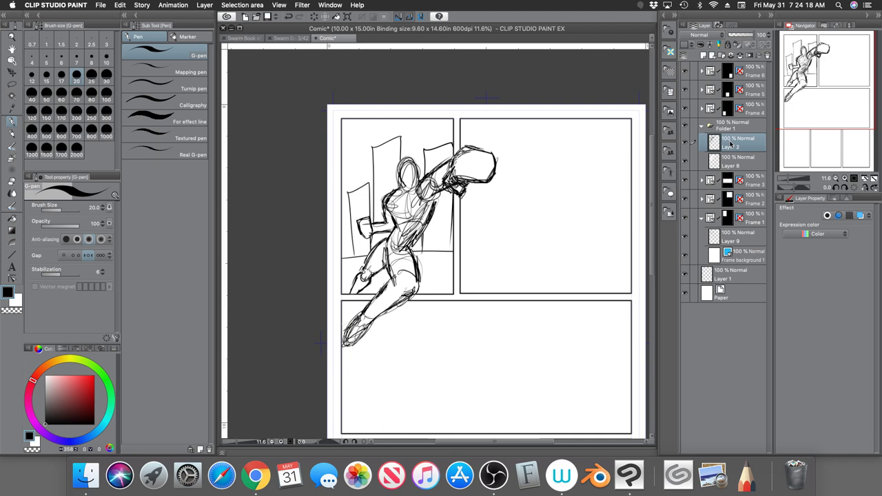
Toggle the visibility of Layer 2 and Layer 8 to compare how the line art and its white fill cover the background buildings.
left_click(685, 144)
left_click(685, 144)
left_click(685, 162)
left_click(685, 163)
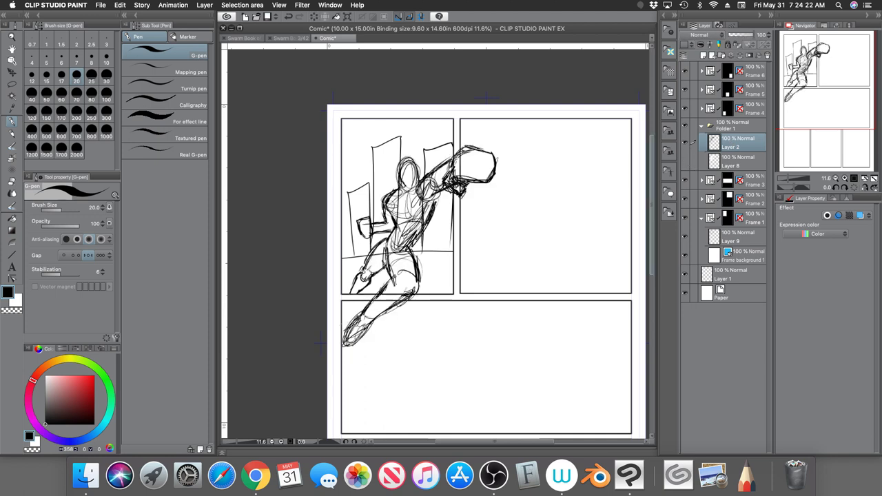
left_click(686, 163)
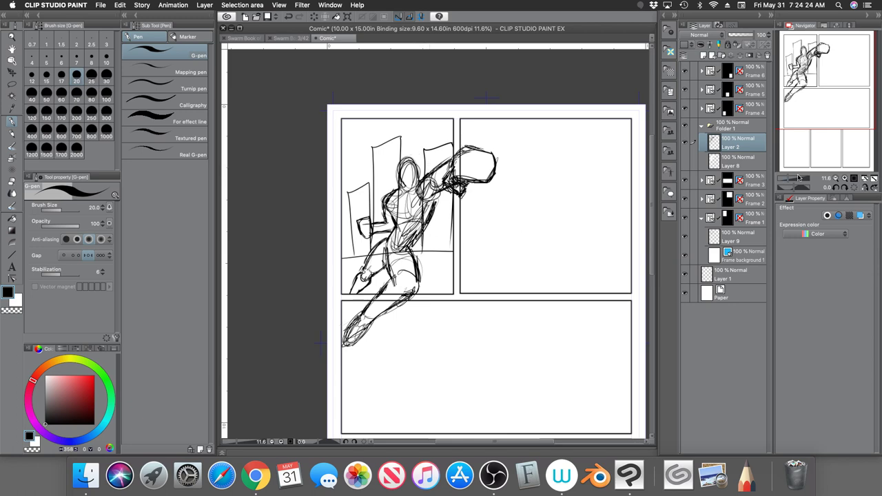
left_click_drag(798, 177, 792, 179)
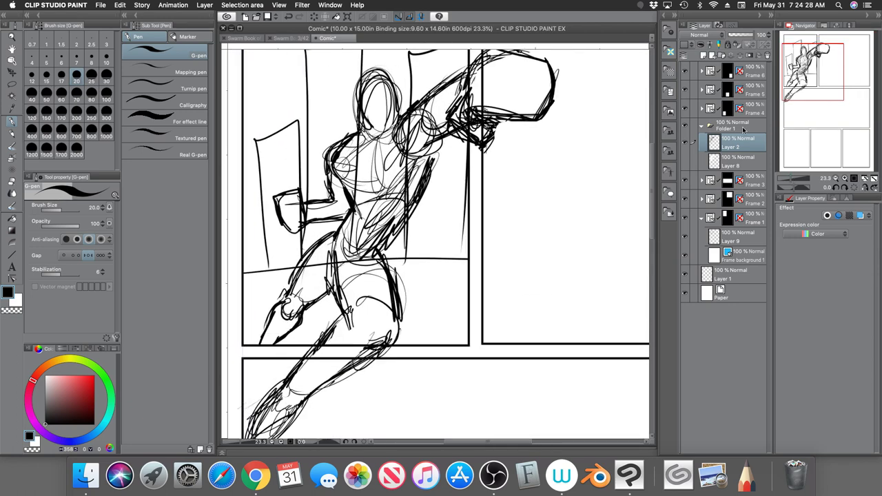
left_click(685, 164)
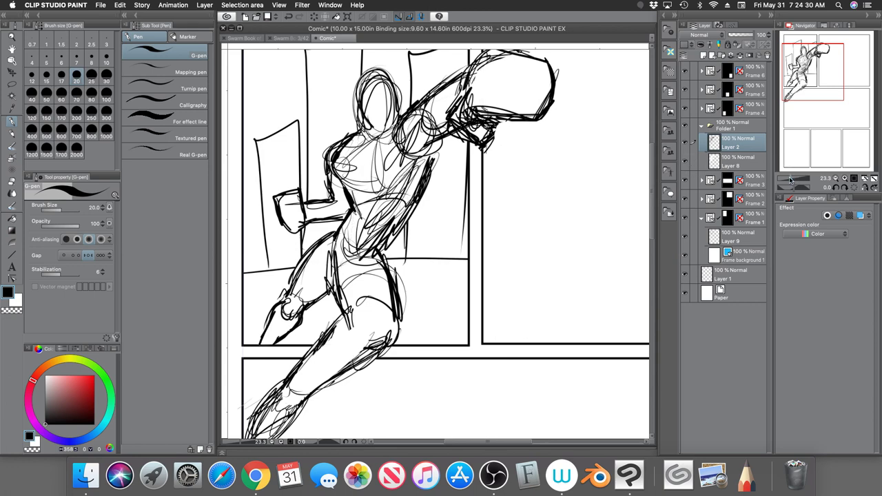
left_click_drag(791, 180, 787, 180)
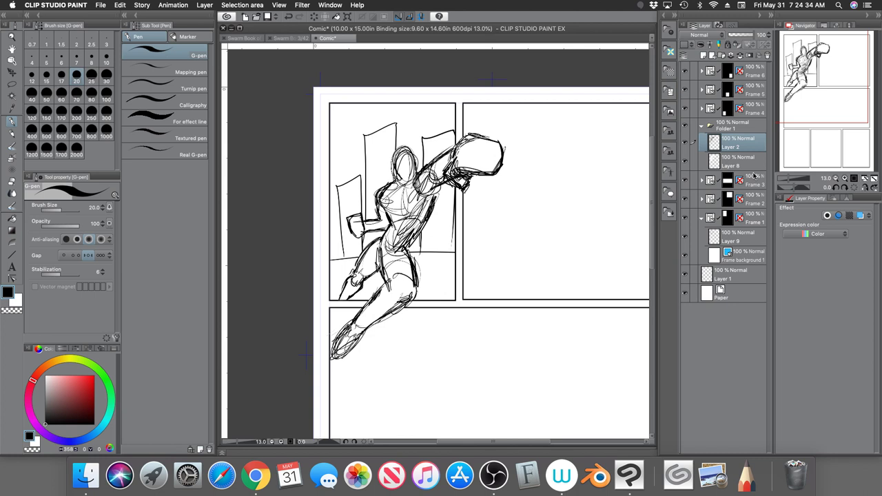
Clear the horizon and building sketch from Layer 9 inside Frame 1.
left_click(749, 219)
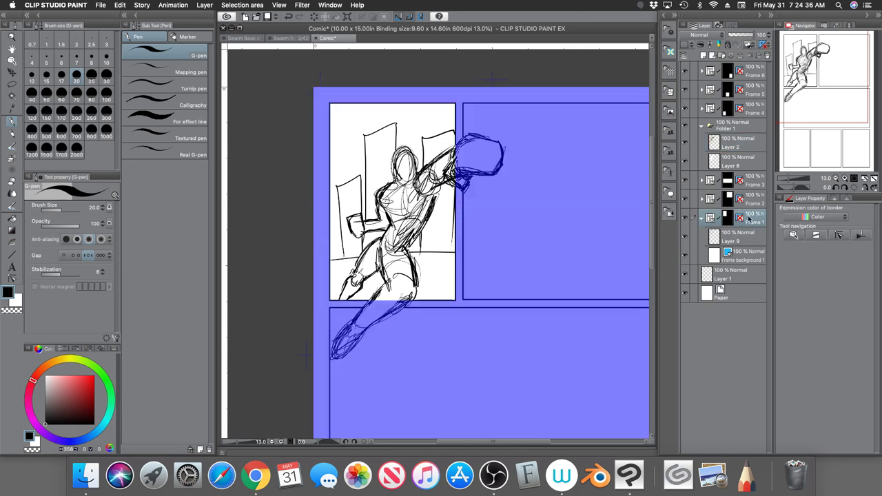
left_click(746, 243)
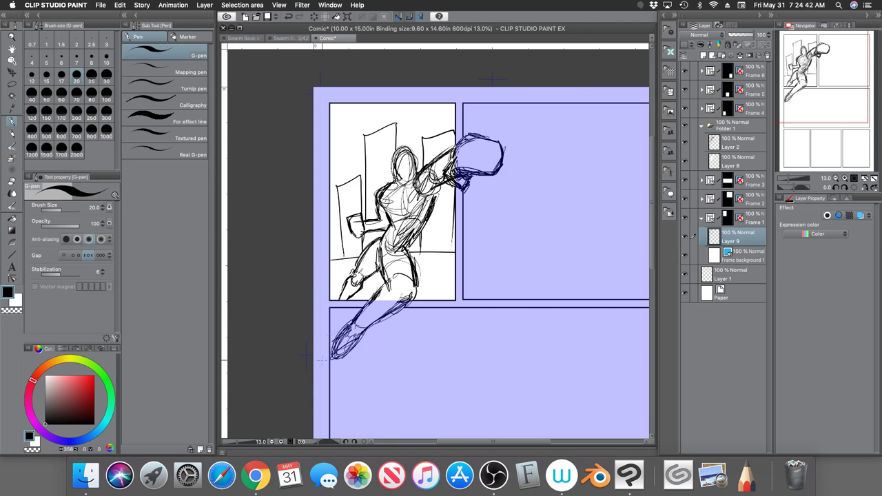
key("Delete")
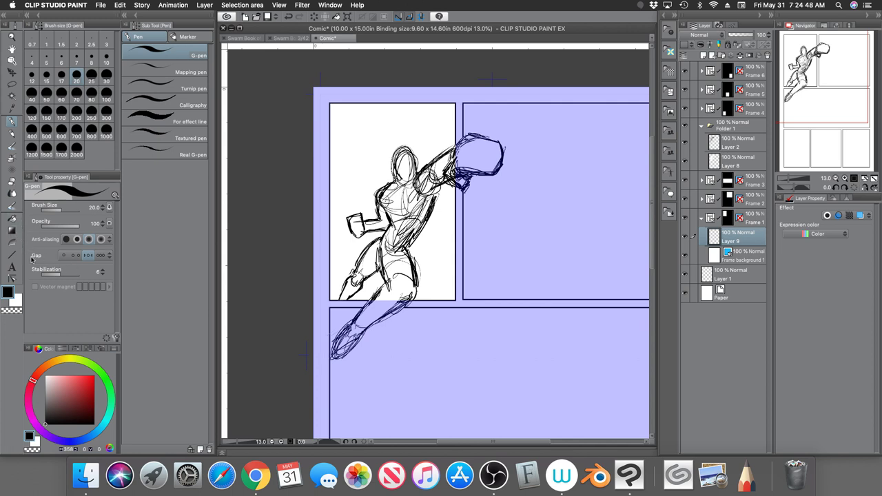
Try a black foreground-to-transparent gradient on Layer 9 behind the figure, and clear it from the layer.
left_click(12, 230)
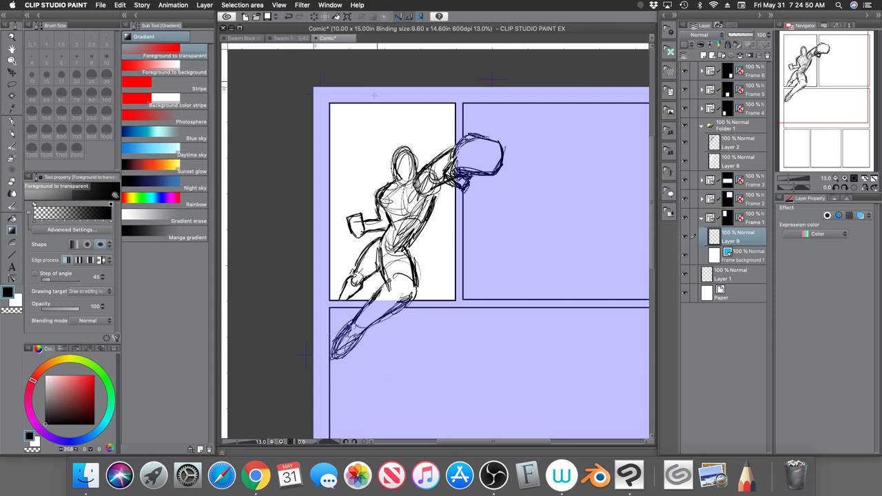
left_click_drag(376, 105, 439, 258)
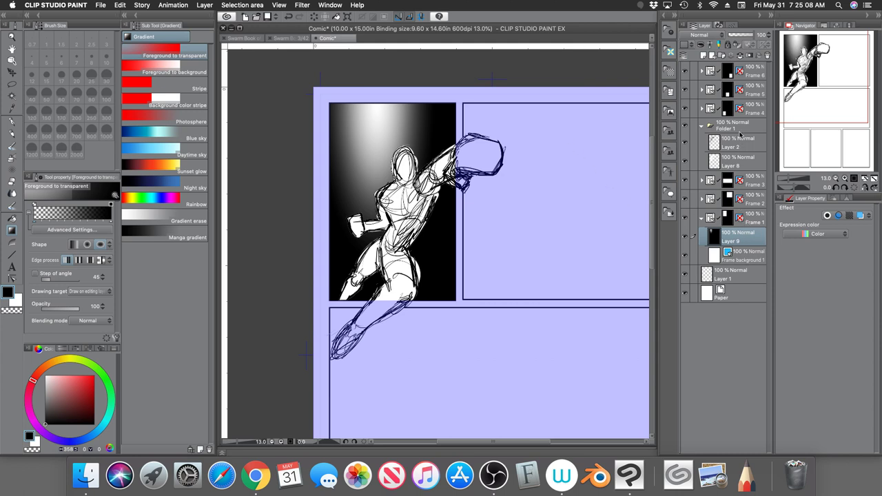
left_click(737, 127)
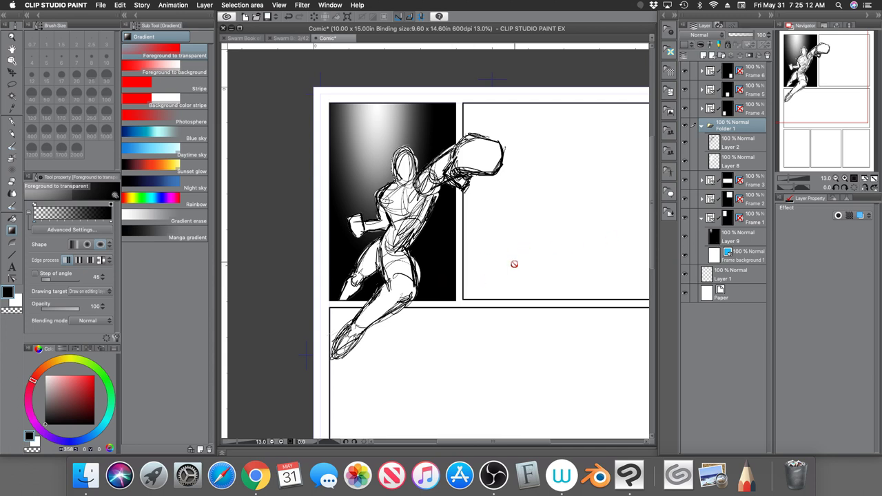
left_click(747, 238)
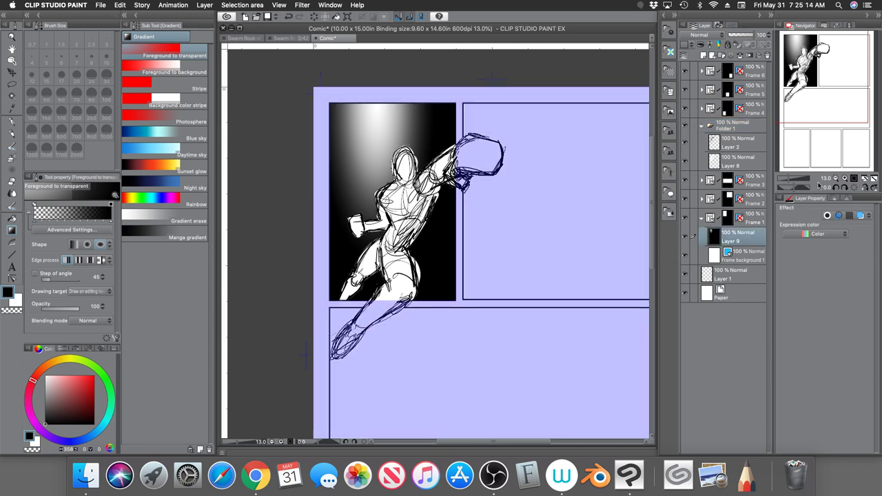
key("Delete")
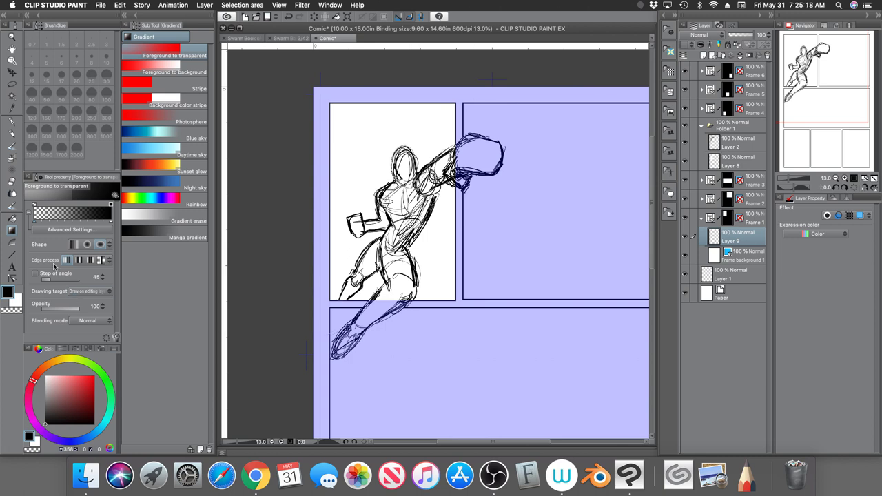
Add Burst saturated lines radiating behind the figure in Frame 1.
left_click(12, 254)
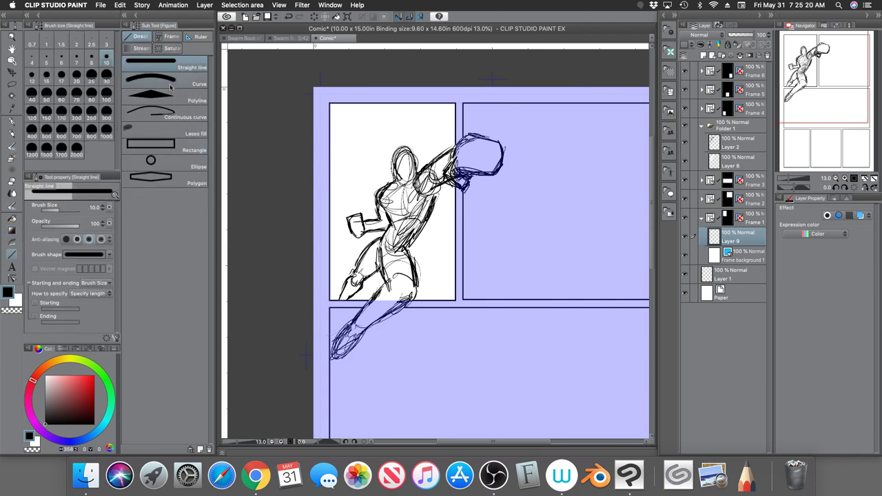
left_click(178, 47)
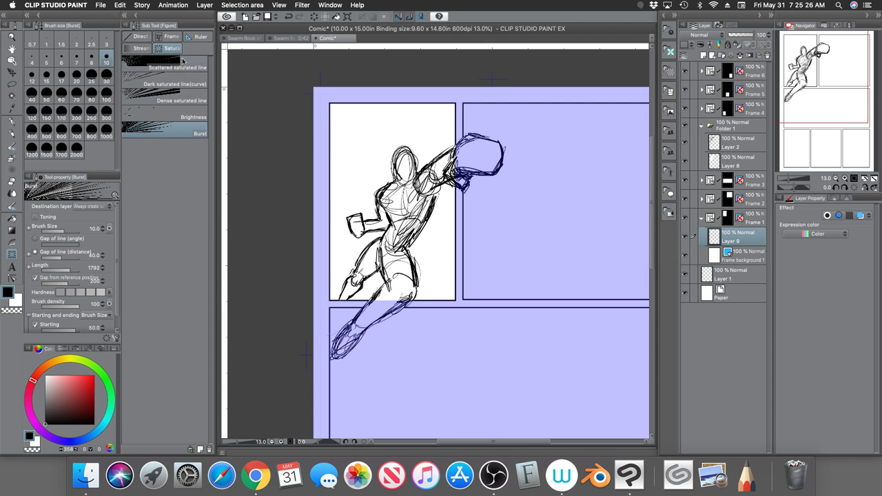
left_click_drag(388, 215, 444, 291)
left_click_drag(510, 283, 511, 297)
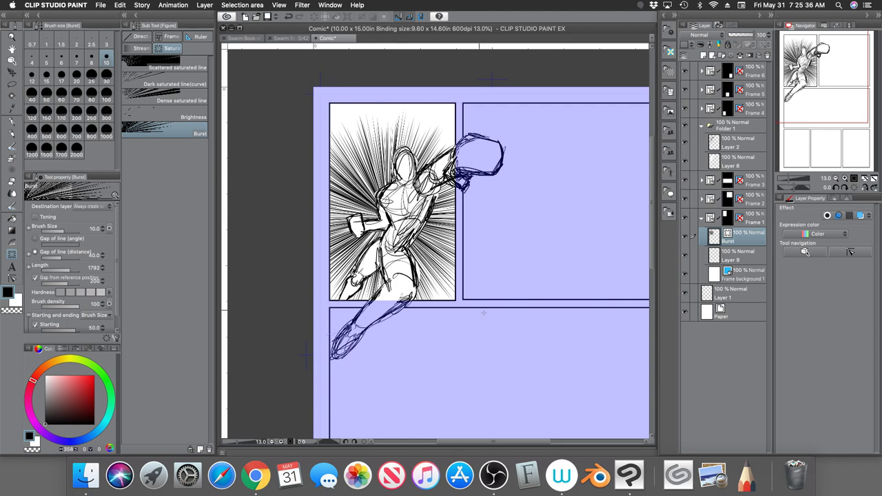
Make Folder 1 the active layer and collapse it.
left_click(755, 219)
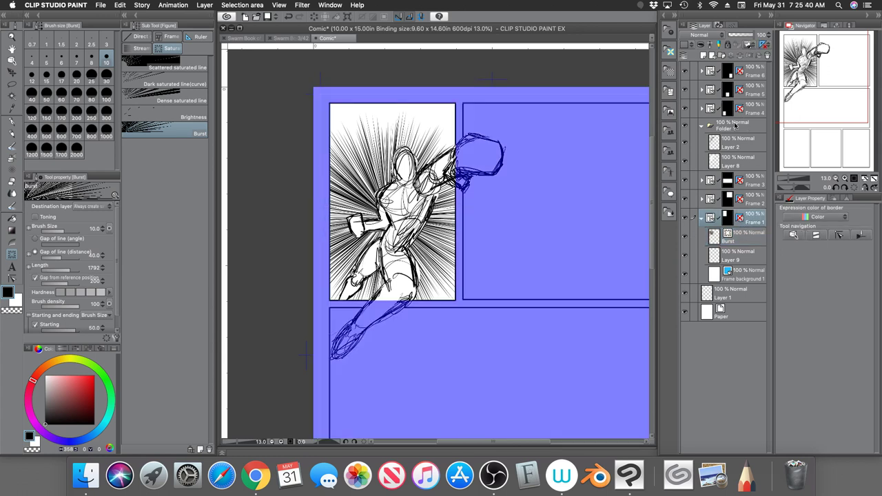
left_click(734, 125)
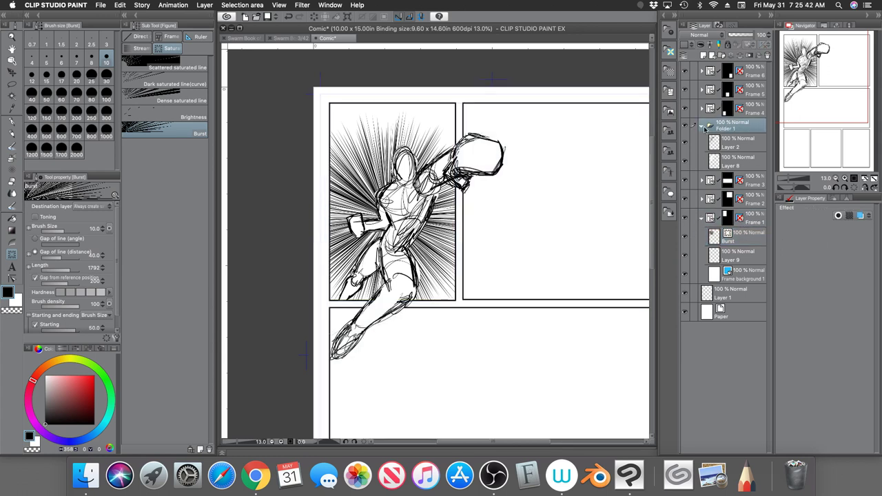
left_click(703, 127)
Delete the Burst layer from Frame 1.
left_click(747, 196)
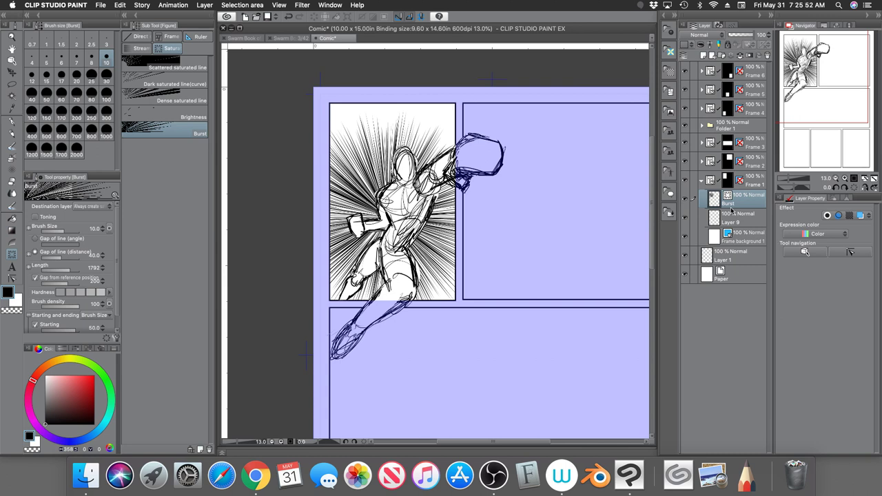
left_click(766, 55)
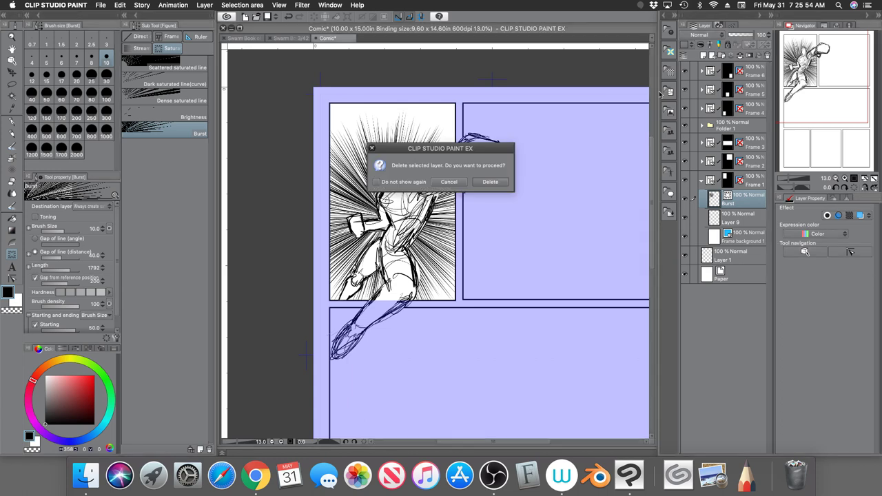
key("Return")
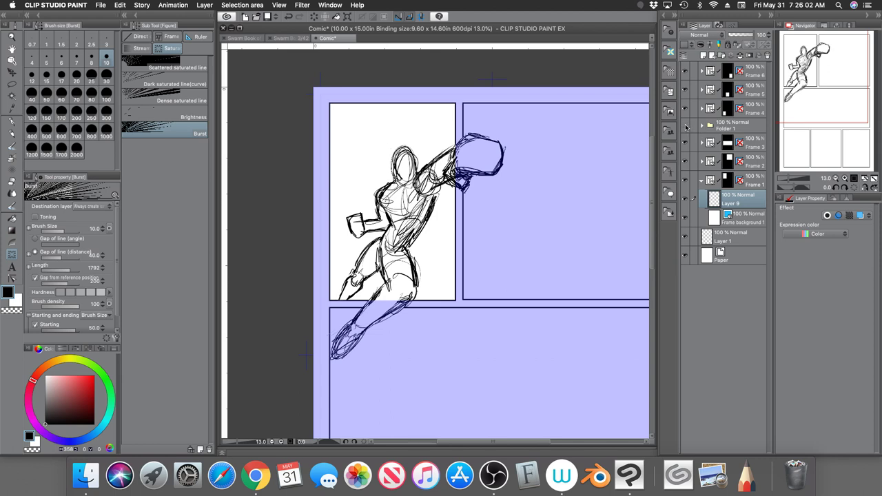
Hide Folder 1 with the figure and make Layer 9 in Frame 1 the active layer.
left_click(685, 126)
left_click(729, 126)
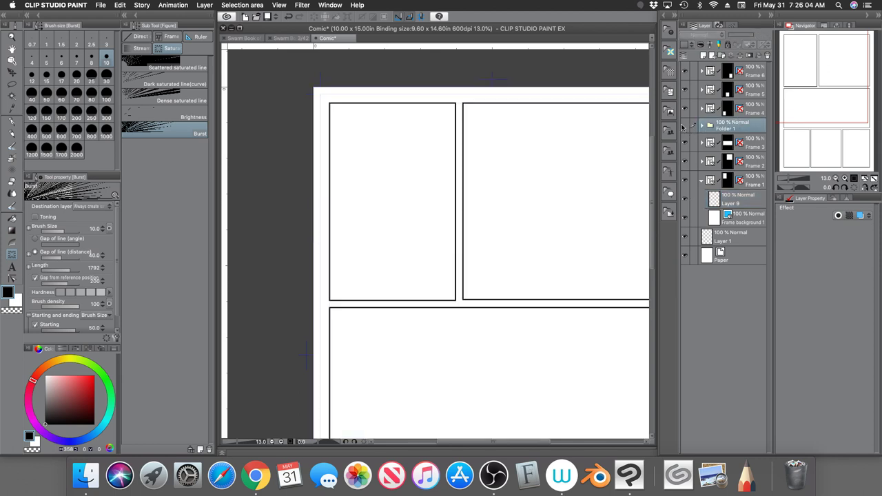
left_click(686, 126)
left_click(685, 126)
left_click(734, 198)
With the black G-pen at size 20, sketch a curved horizon and several tall building outlines on it in Frame 1.
key("p")
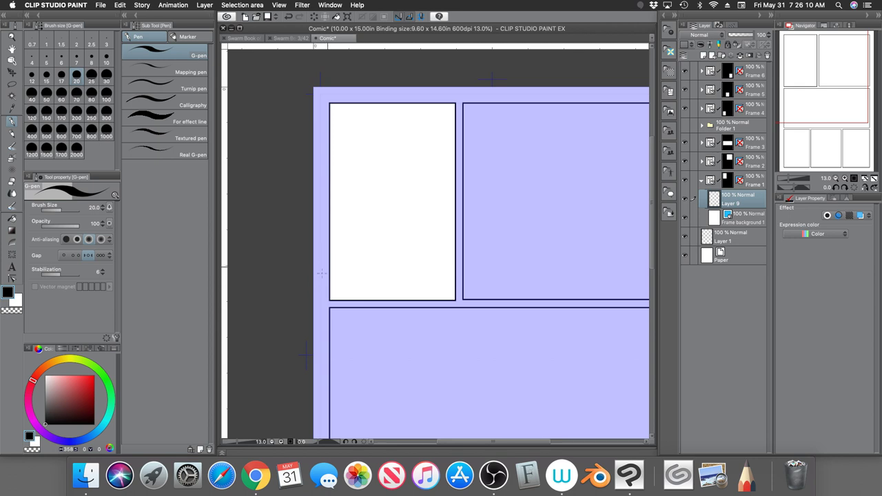
left_click_drag(321, 273, 460, 203)
mouse_move(382, 227)
left_mouse_down()
mouse_move(383, 178)
mouse_move(397, 213)
mouse_move(403, 129)
mouse_move(436, 123)
mouse_move(434, 206)
left_mouse_up()
left_click_drag(434, 164, 451, 207)
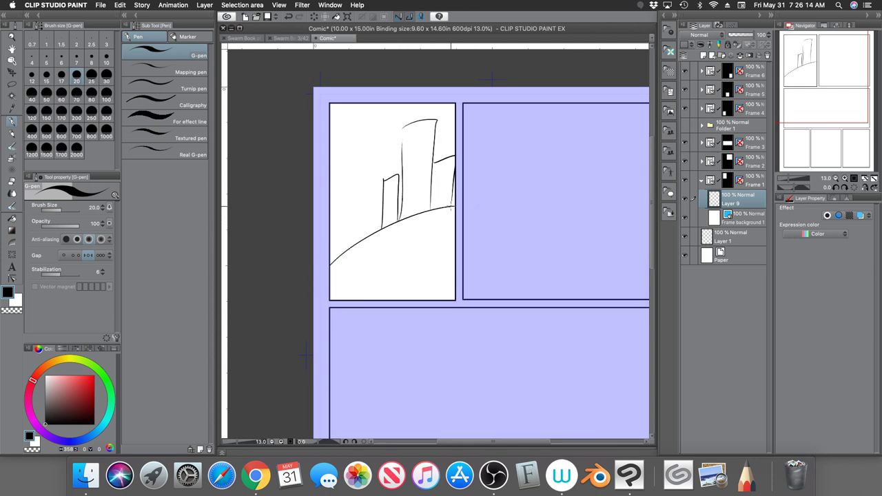
mouse_move(372, 230)
left_mouse_down()
mouse_move(377, 141)
mouse_move(368, 139)
mouse_move(348, 147)
mouse_move(335, 263)
mouse_move(330, 231)
mouse_move(331, 260)
left_mouse_up()
mouse_move(345, 158)
left_mouse_down()
mouse_move(372, 146)
mouse_move(373, 156)
left_mouse_up()
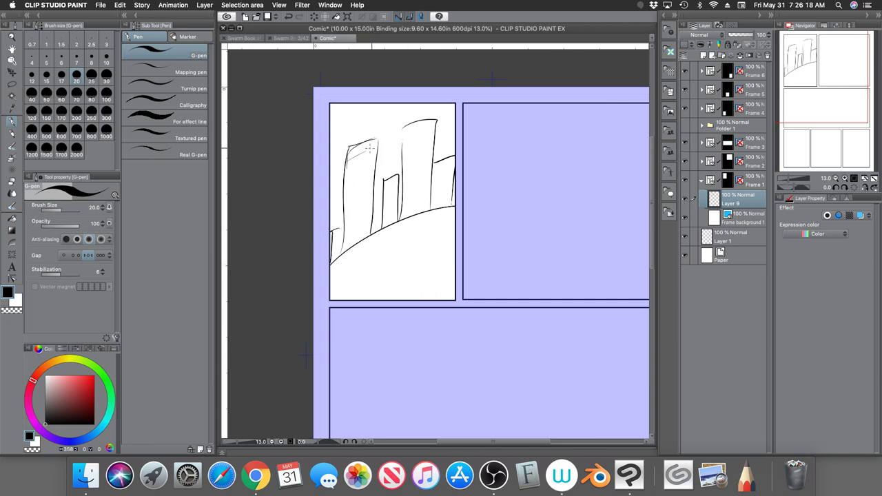
Hatch the building faces with short slanted shading strokes.
left_click_drag(344, 185, 372, 171)
left_click_drag(342, 219, 363, 211)
mouse_move(413, 132)
left_mouse_down()
mouse_move(425, 125)
mouse_move(427, 139)
left_mouse_up()
left_click_drag(403, 163, 423, 154)
mouse_move(402, 208)
left_mouse_down()
mouse_move(429, 194)
mouse_move(398, 182)
left_mouse_up()
Draw a small round sun with short rays in the upper left corner of Frame 1.
mouse_move(347, 110)
left_mouse_down()
mouse_move(340, 121)
mouse_move(348, 109)
left_mouse_up()
mouse_move(358, 111)
left_mouse_down()
mouse_move(368, 109)
mouse_move(366, 130)
mouse_move(341, 112)
left_mouse_up()
left_click_drag(344, 101, 348, 107)
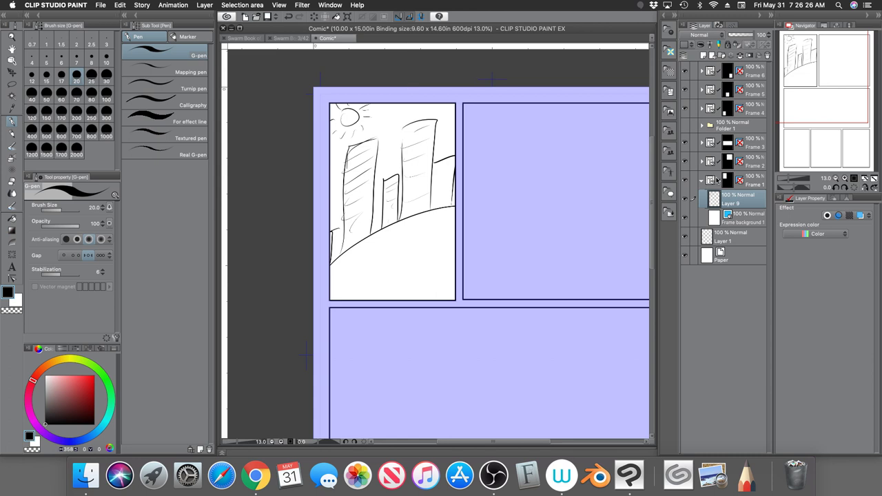
Sketch a loose oval on Layer 9 in the area behind the figure and turn Folder 1's visibility back on.
left_click(686, 128)
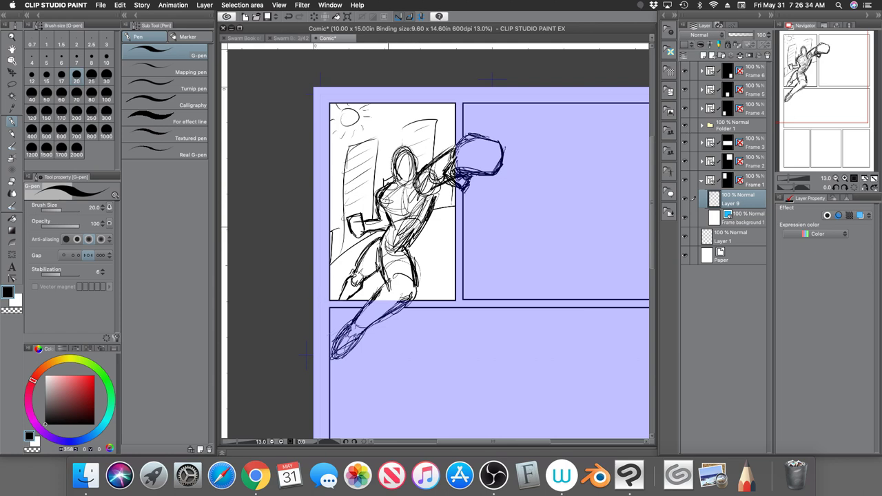
left_click(685, 128)
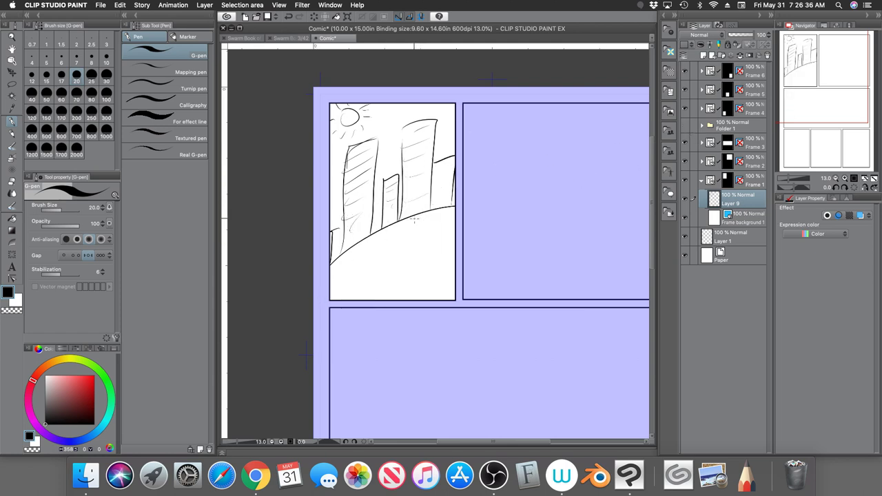
mouse_move(414, 207)
left_mouse_down()
mouse_move(412, 181)
mouse_move(419, 256)
left_mouse_up()
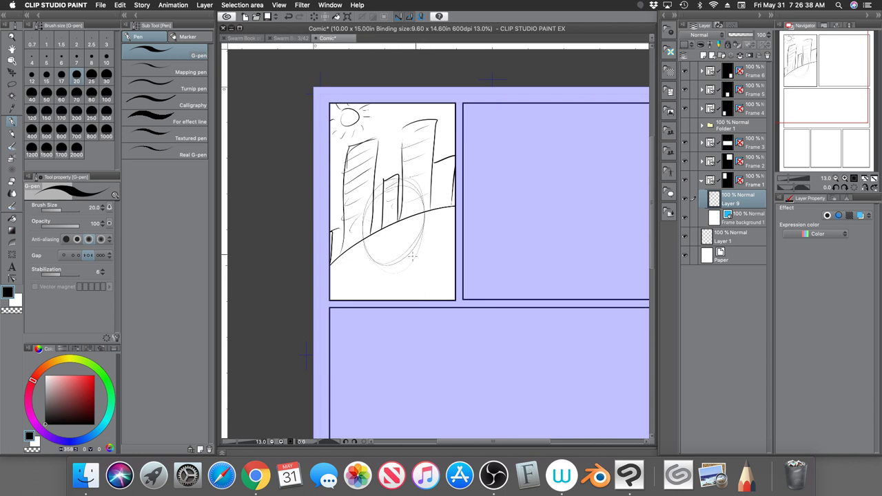
left_click(686, 125)
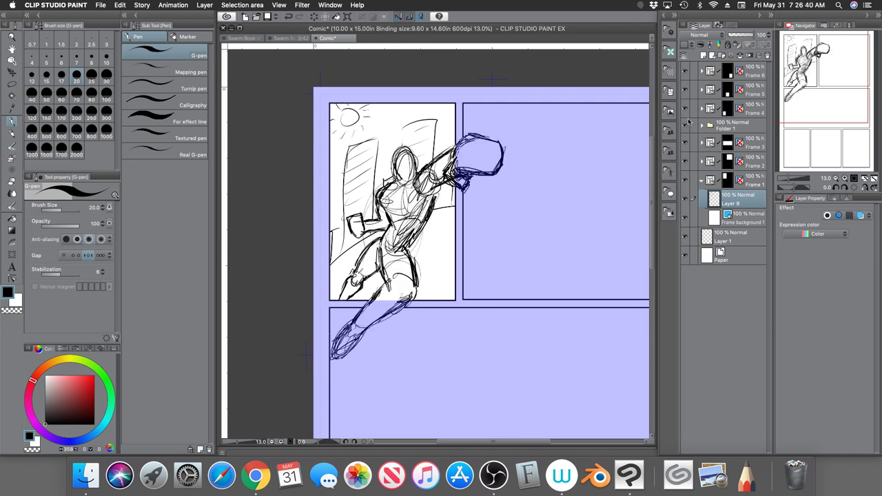